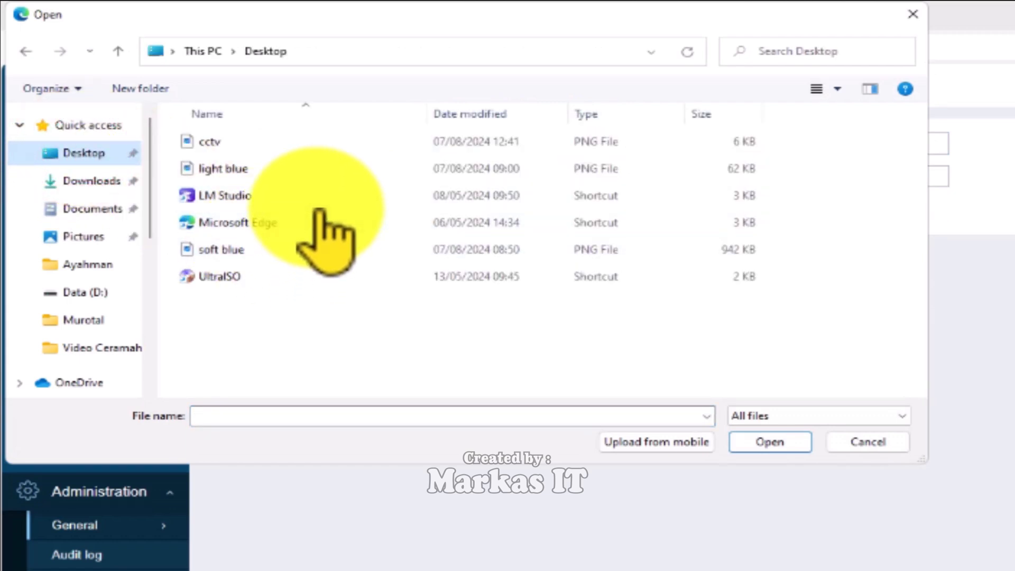
- Choose the soft blue PNG from the Desktop as the image file and add it as a background image
click(304, 249)
click(798, 444)
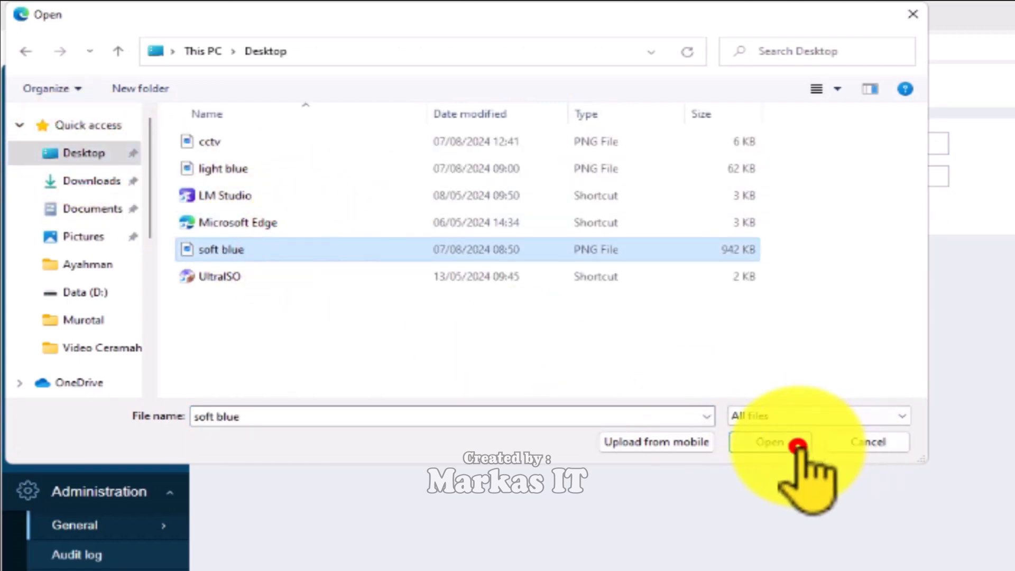
click(485, 210)
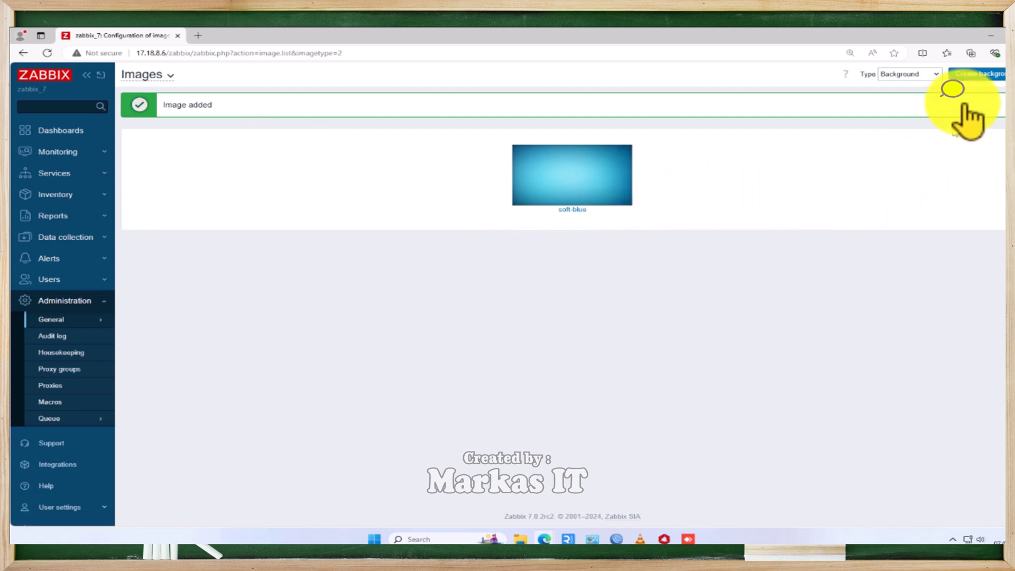
- Create another background image named light-blue from the light blue PNG on the Desktop
click(984, 71)
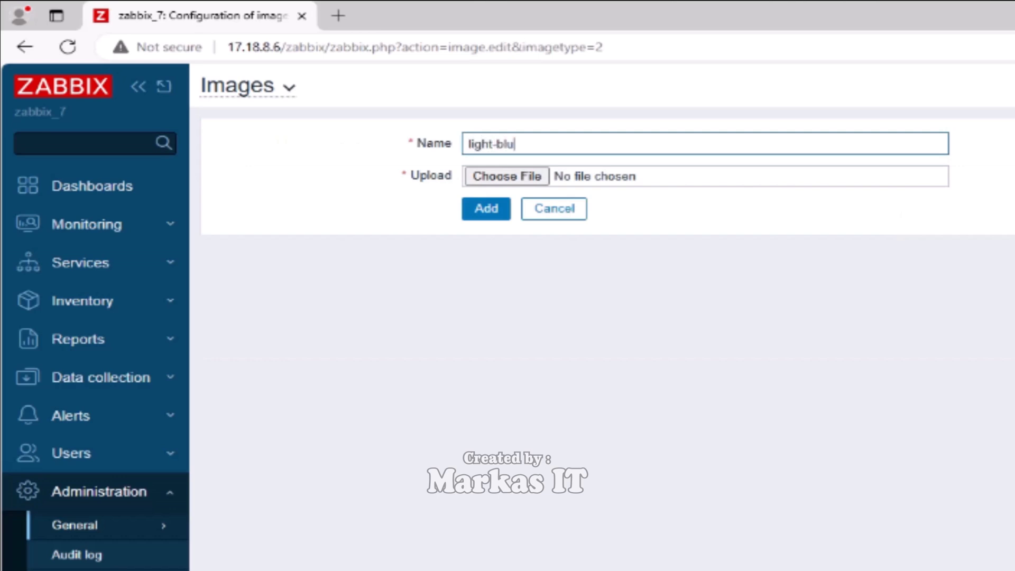
click(551, 143)
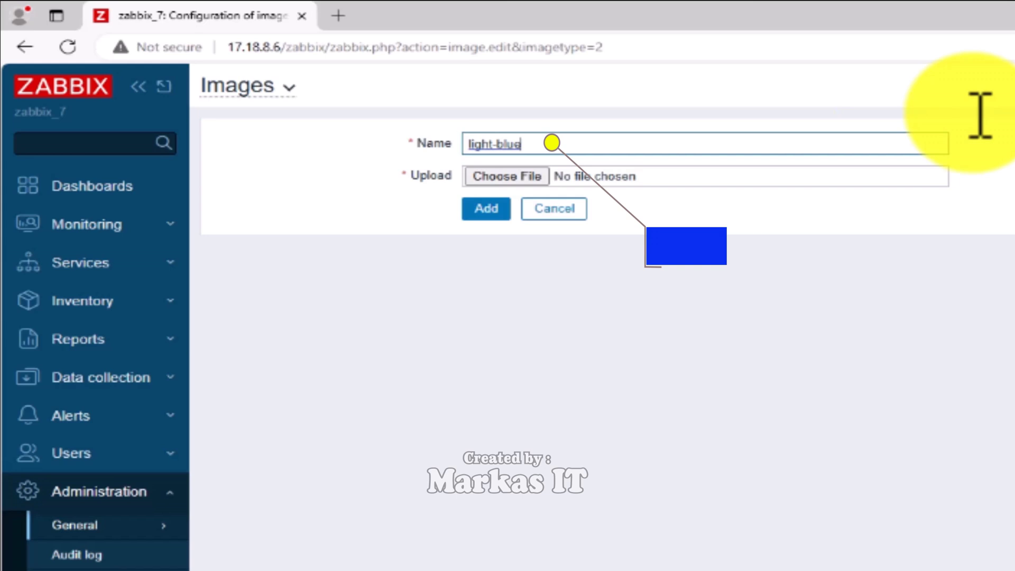
click(513, 175)
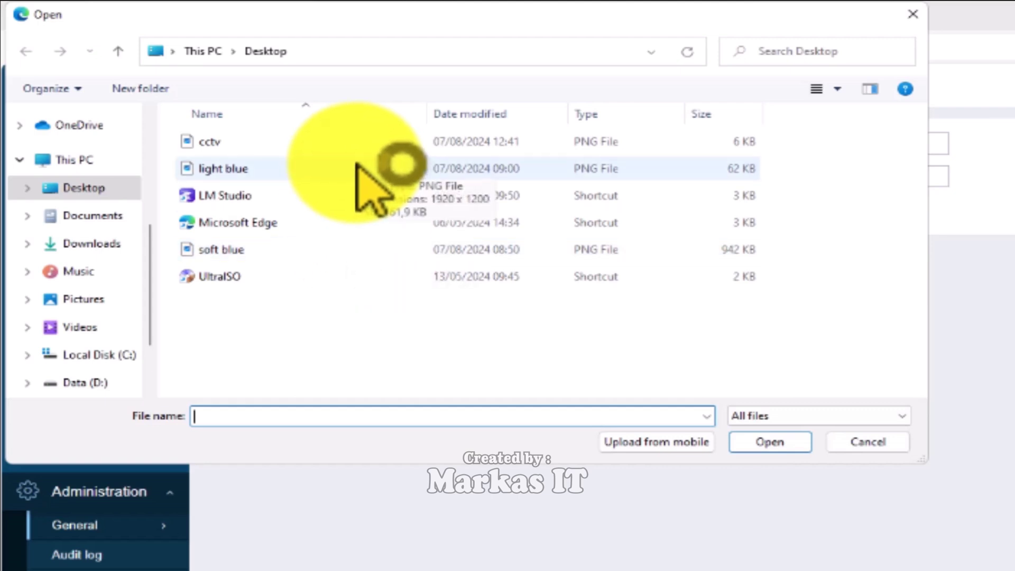
click(357, 166)
click(763, 442)
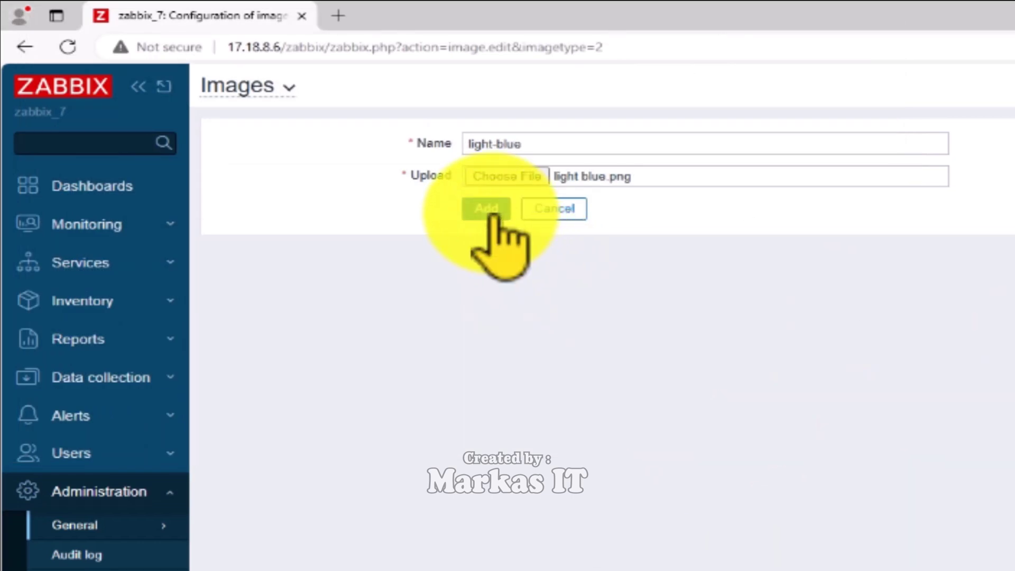
click(491, 212)
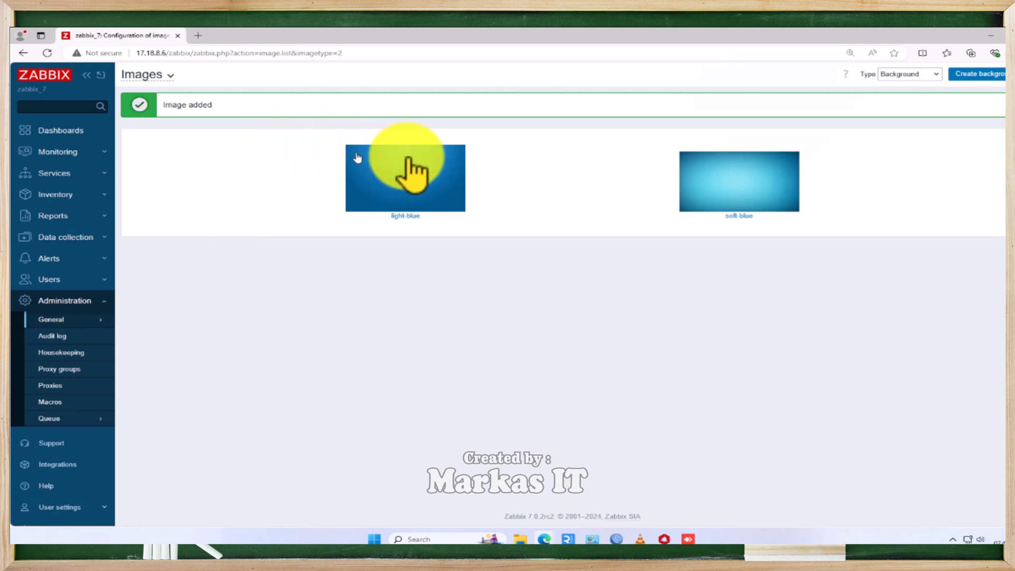
- Switch the image type to Icon and add an icon named cctv-ip from the cctv PNG on the Desktop
click(934, 75)
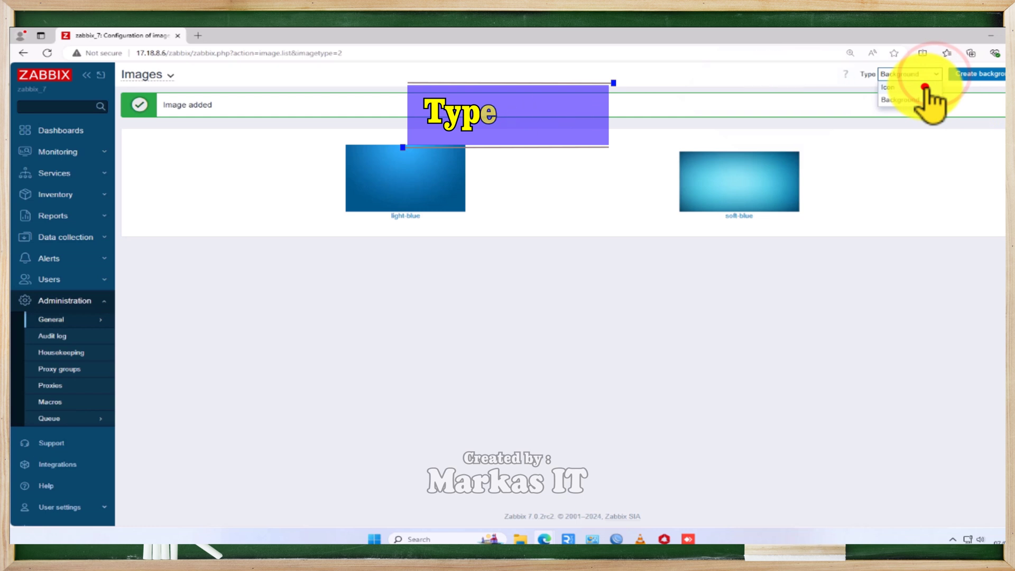
click(925, 87)
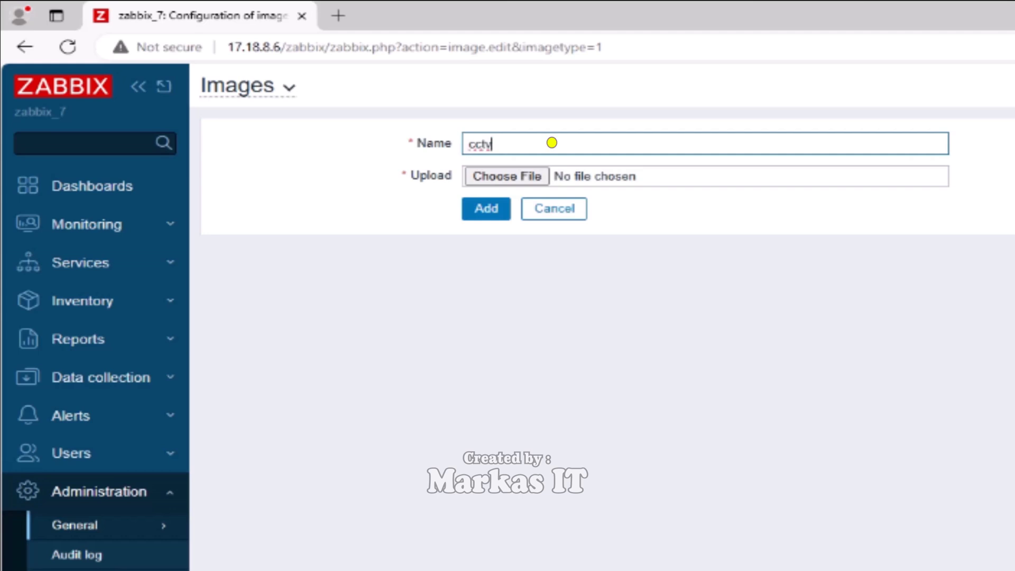
text(ip)
click(515, 176)
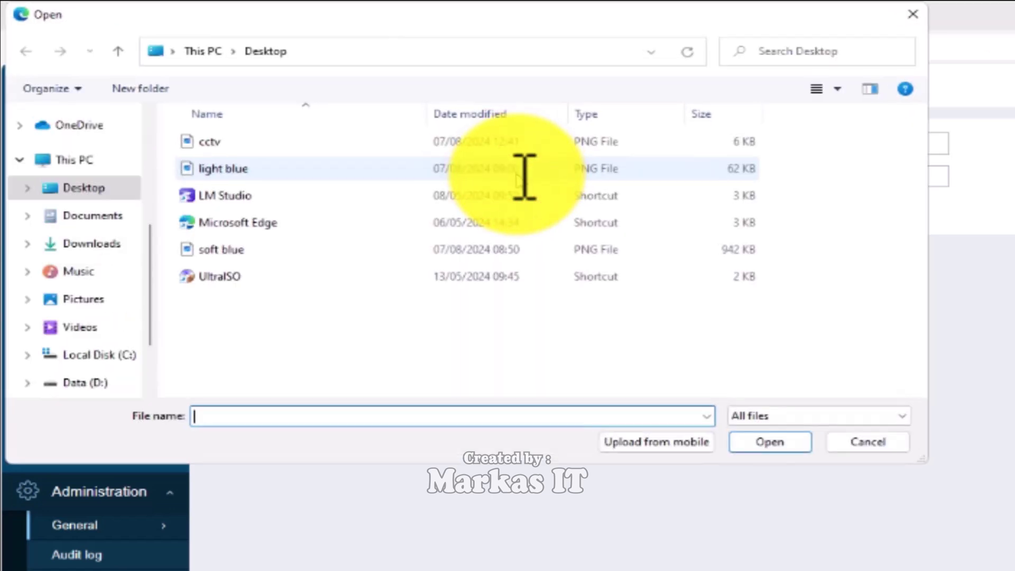
click(279, 139)
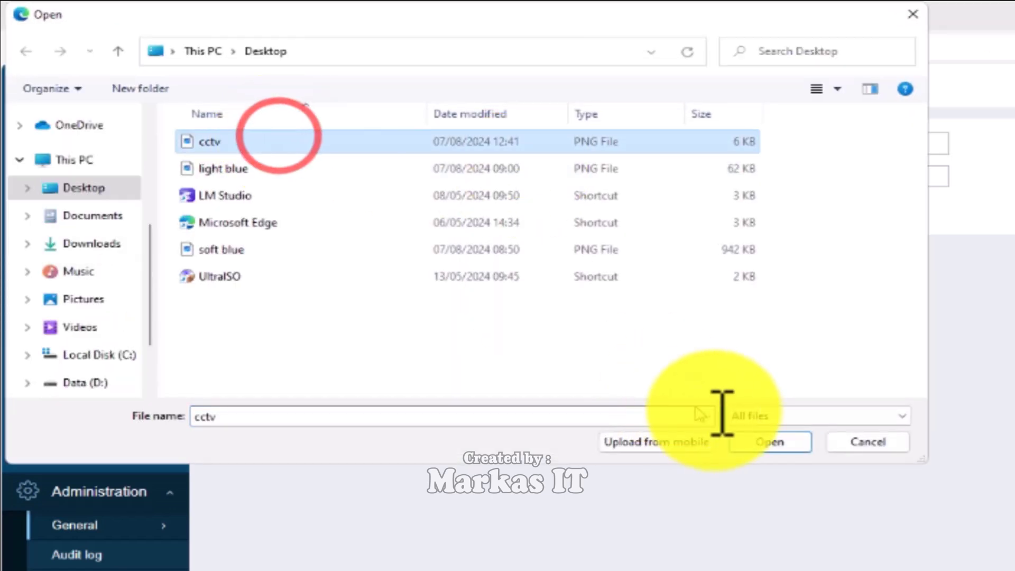
click(767, 438)
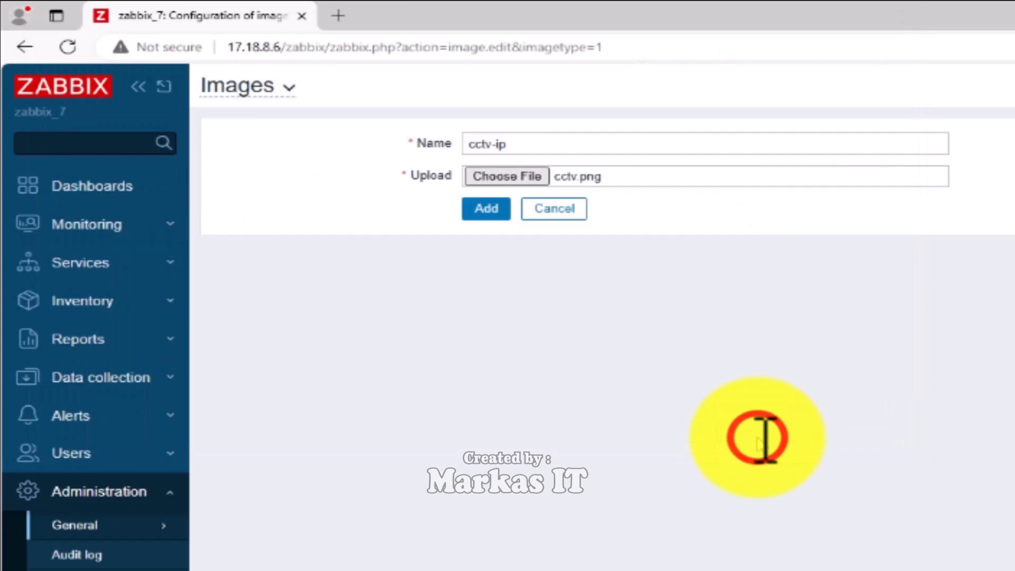
click(489, 210)
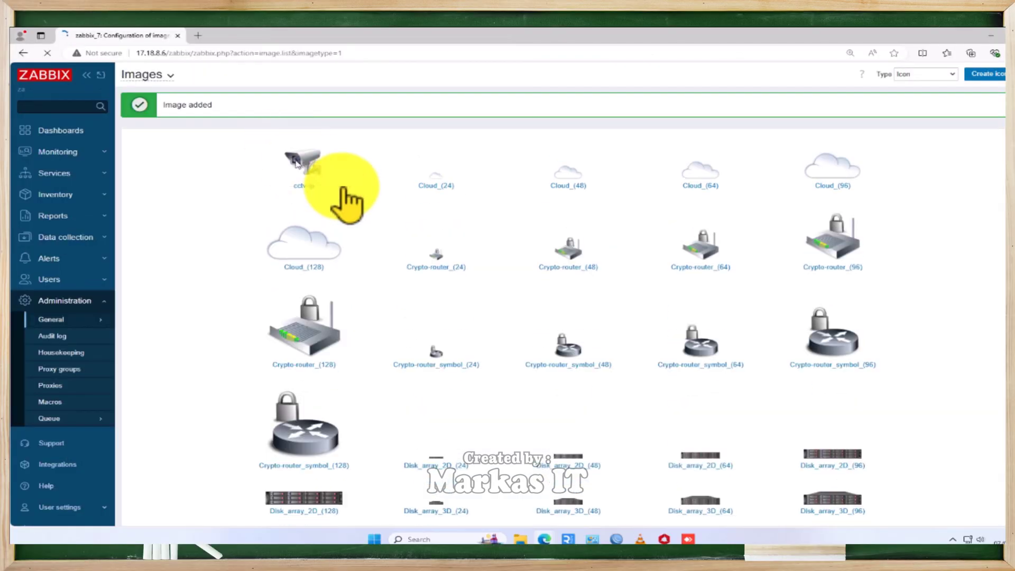
click(319, 168)
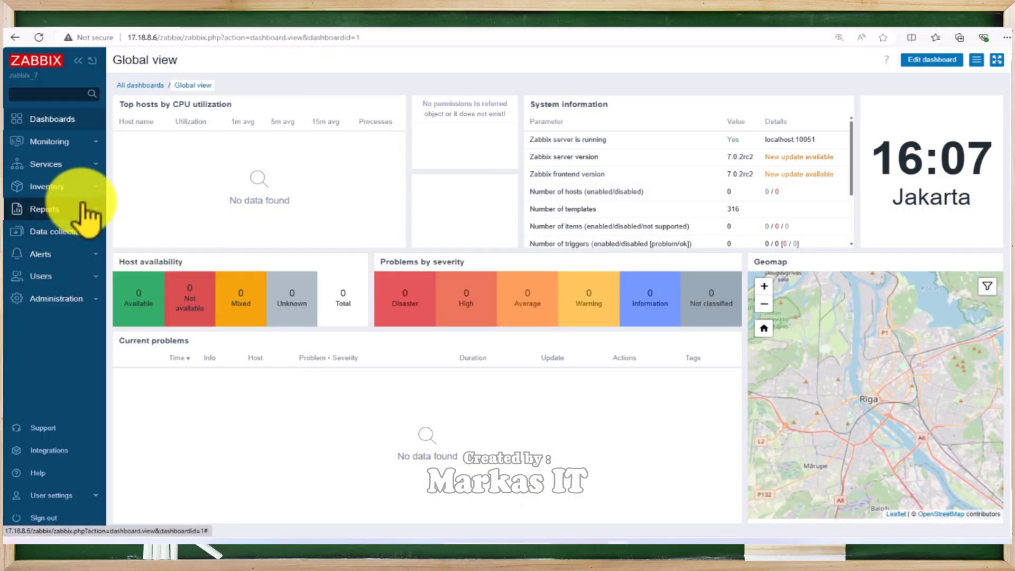
- Go to the data collection hosts and start a new host with the host name IP Camera 01
click(98, 233)
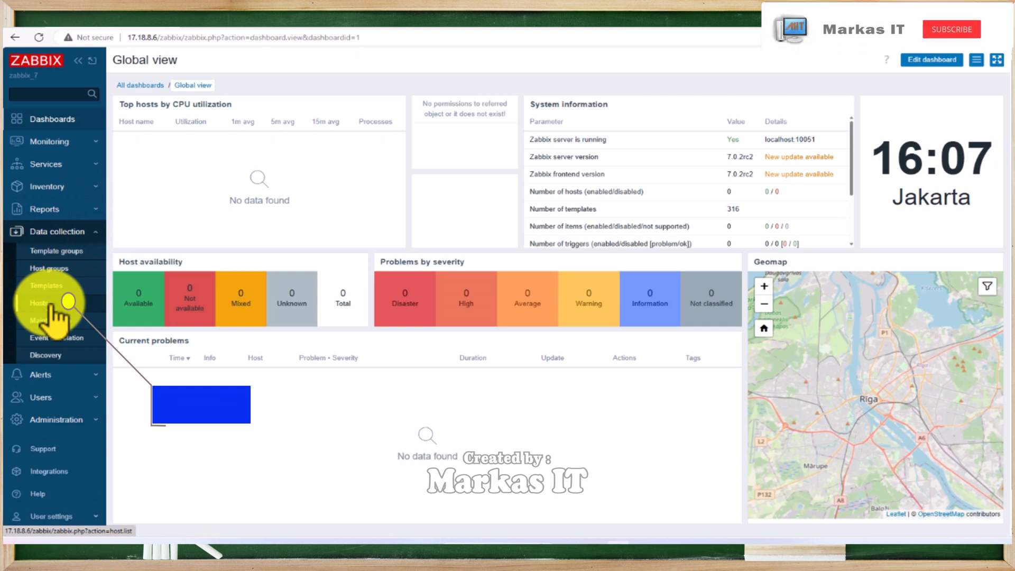
click(48, 302)
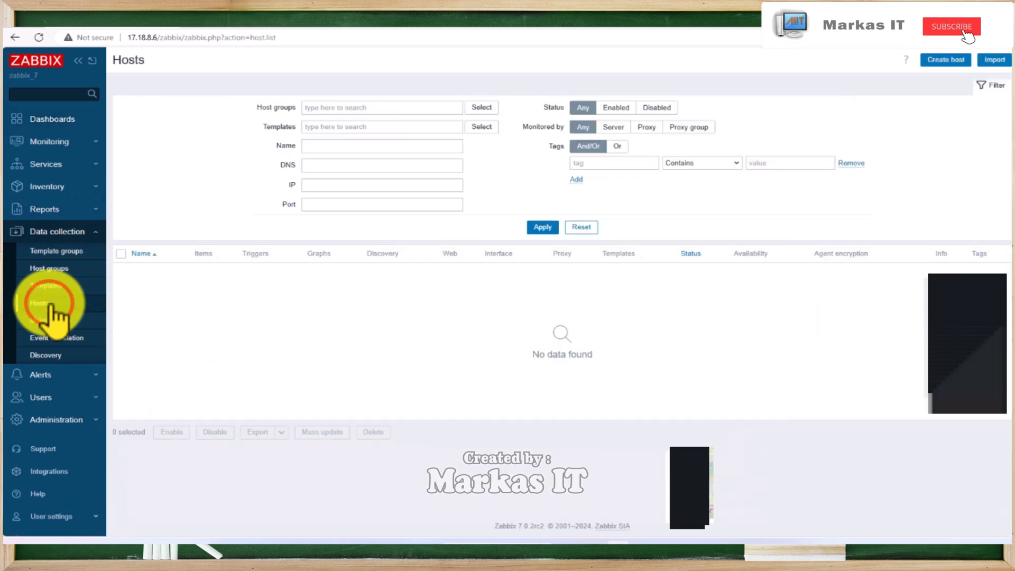
click(960, 61)
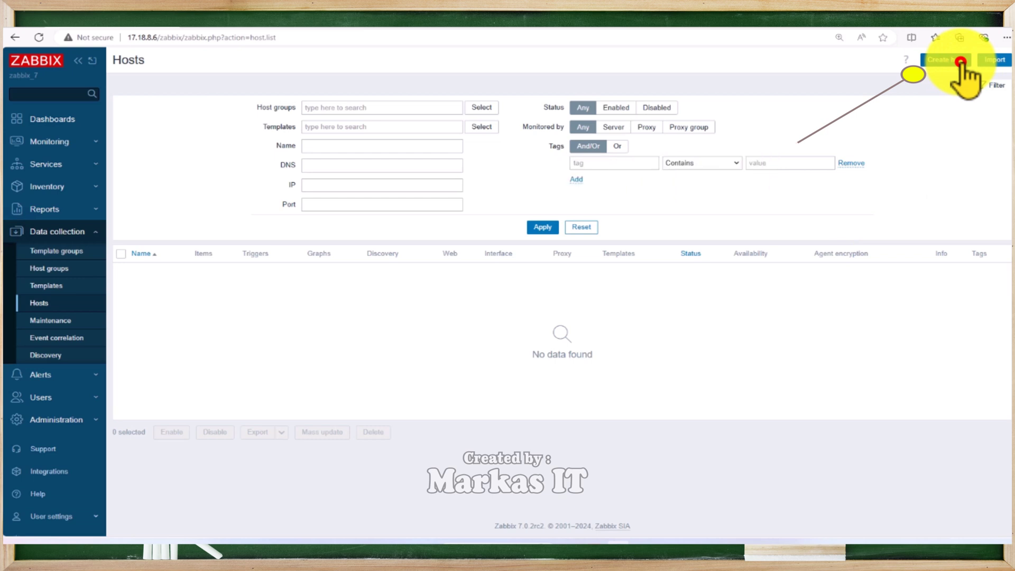
click(960, 61)
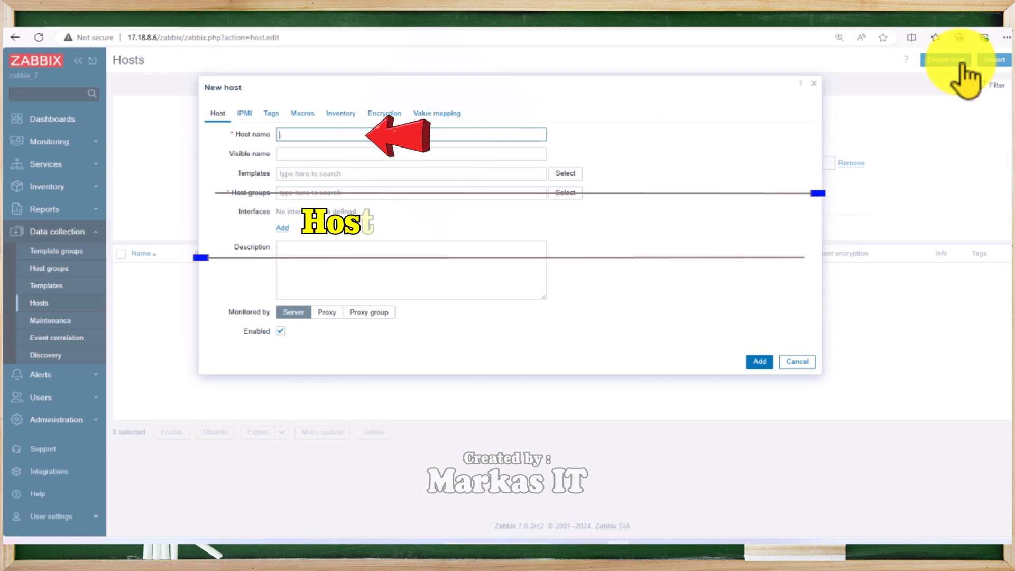
text(IP Camera 01)
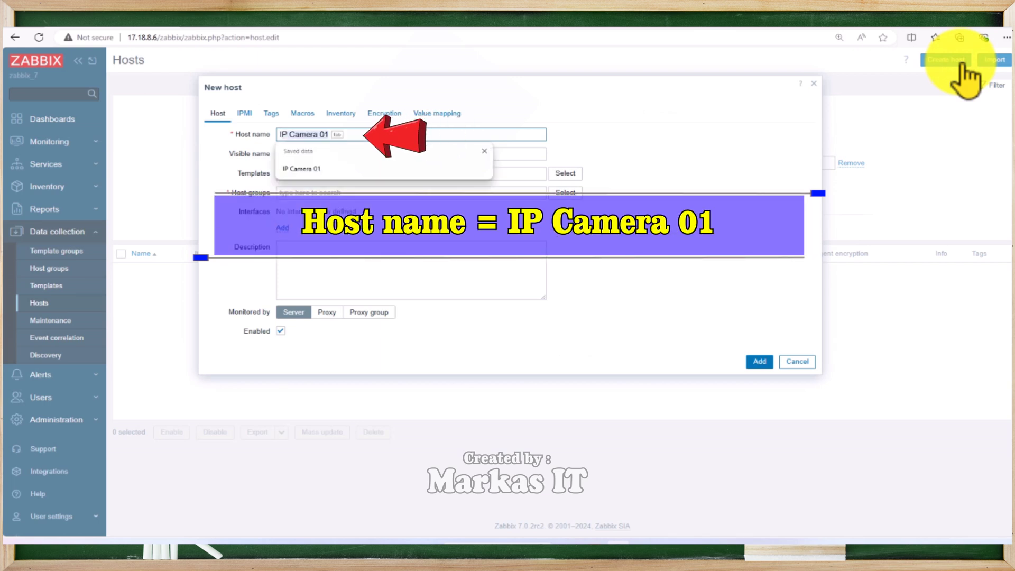
key(Tab)
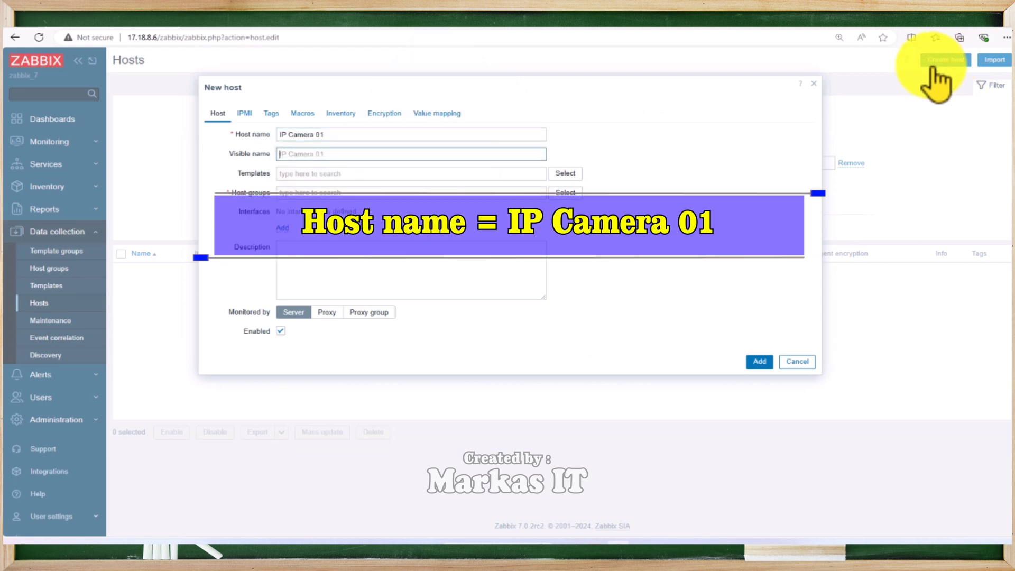
- Assign the ICMP Ping template and the Discovered hosts group to the new host
click(466, 173)
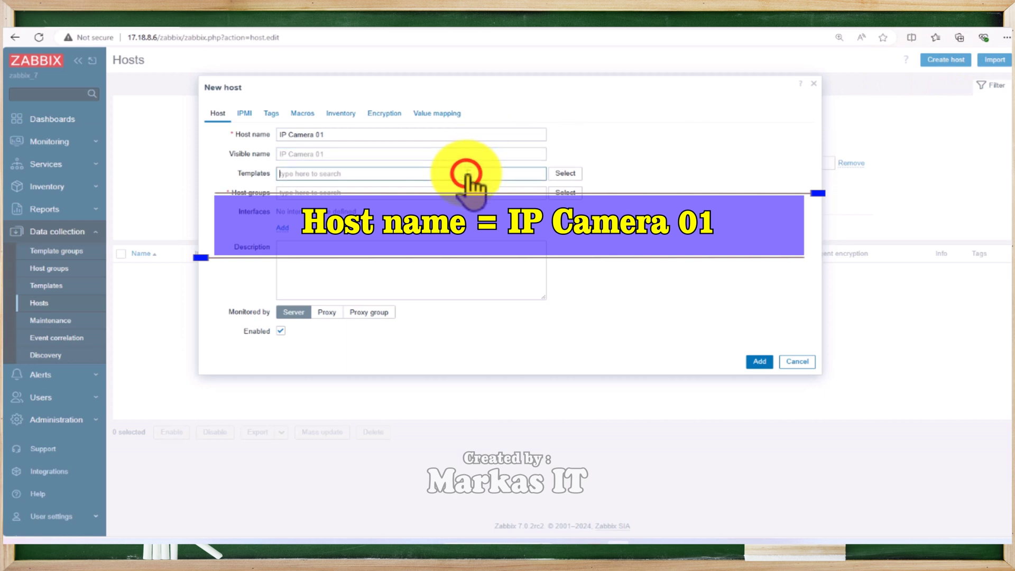
text(ping)
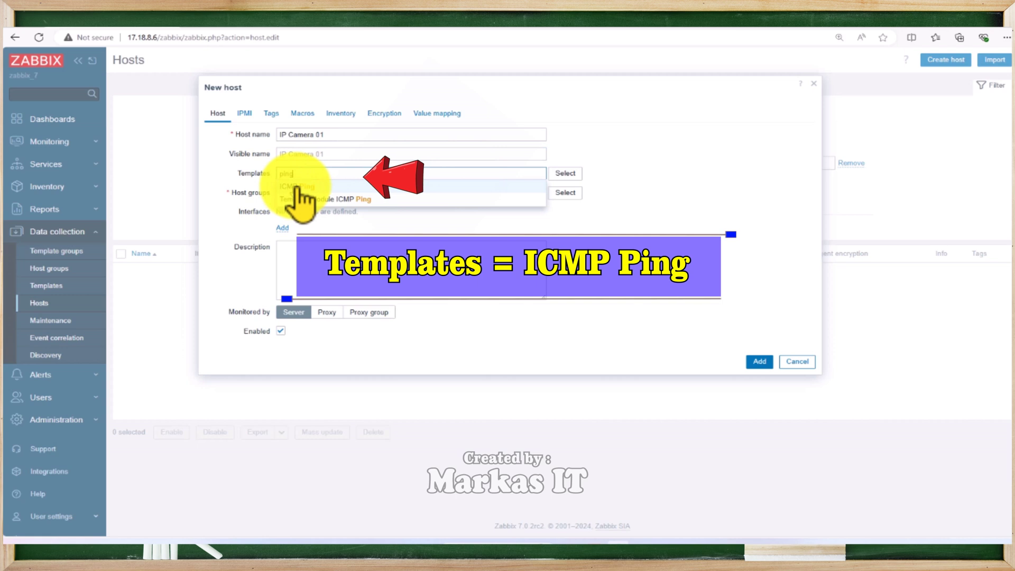
click(299, 186)
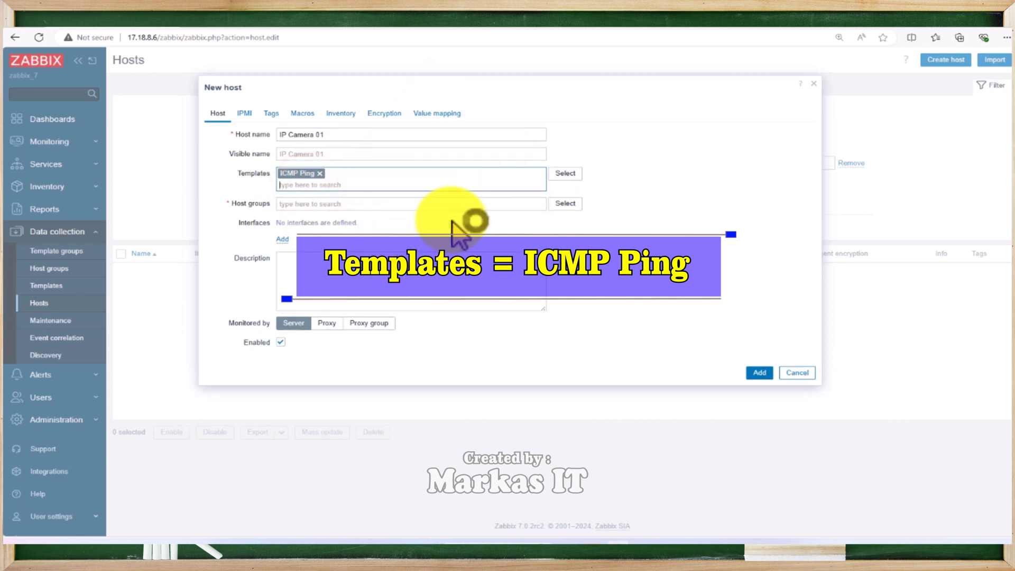
click(575, 206)
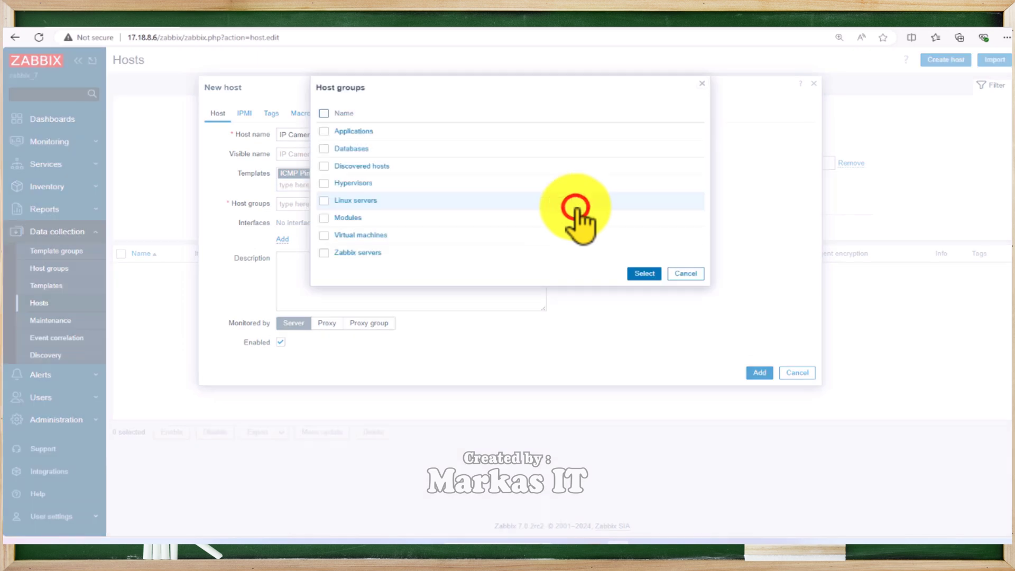
click(374, 167)
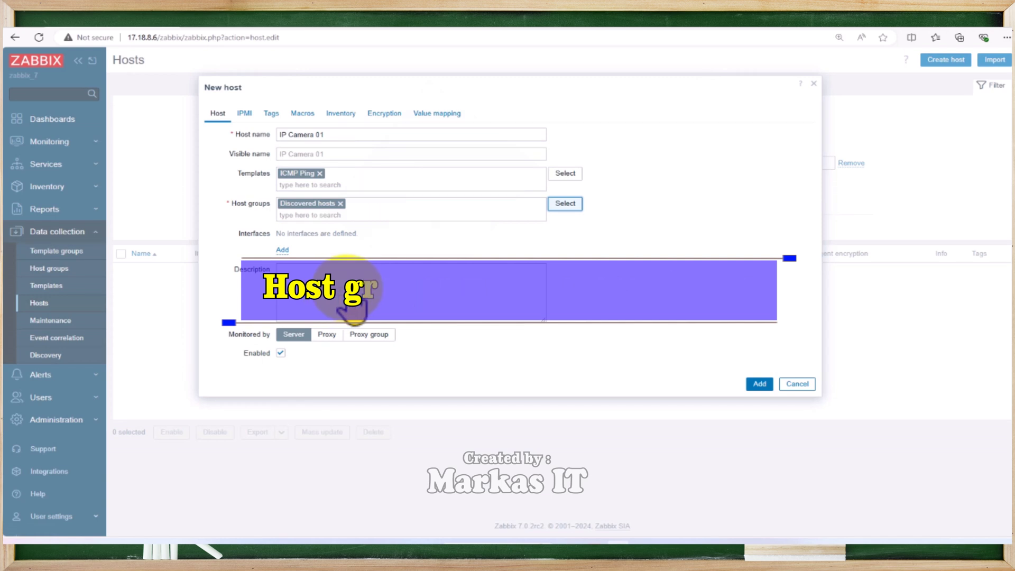
- Give the host an Agent interface with IP address 17.18.8.101 and add the host
click(282, 251)
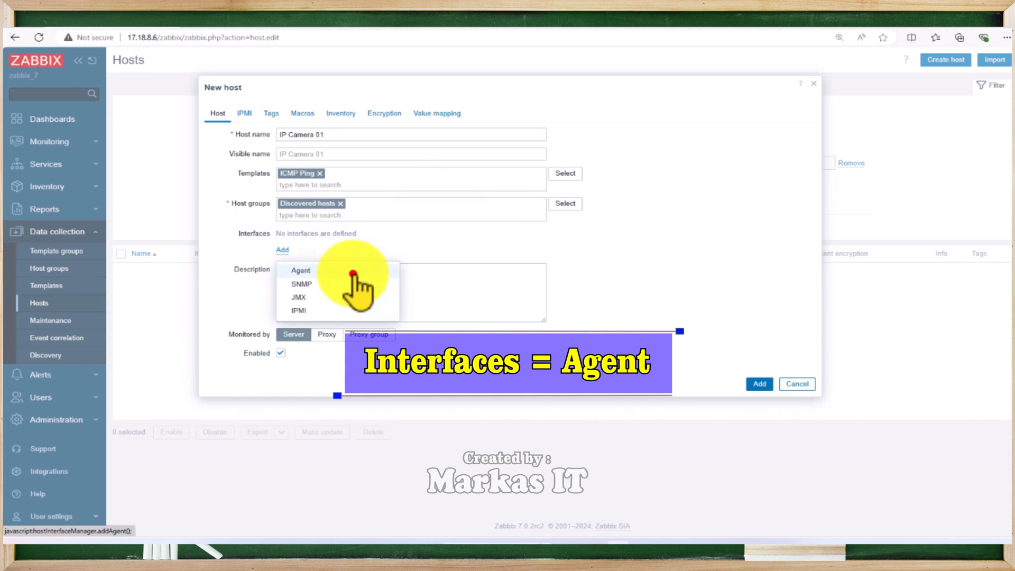
click(352, 273)
double_click(365, 250)
text(17.18.8.101)
key(Tab)
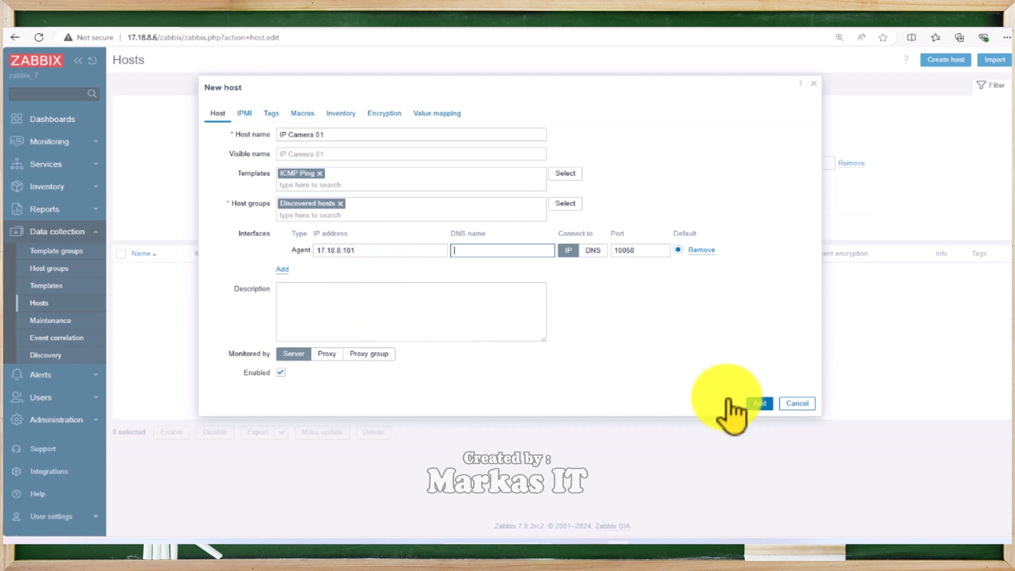
click(759, 403)
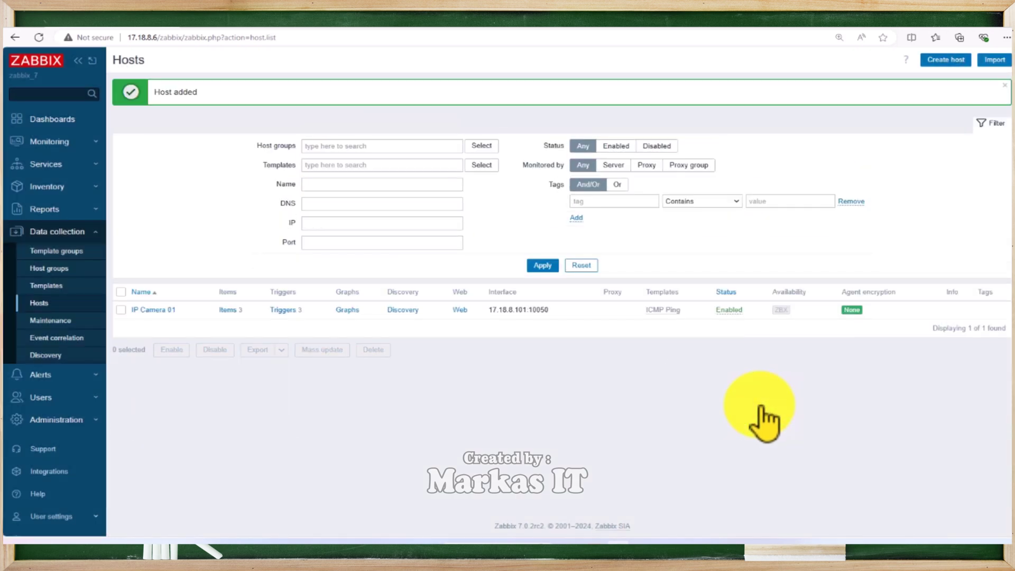
- Copy the host name IP Camera 01 and start a new graph for that host, using the copied text as its name
drag(176, 310, 132, 311)
key(ctrl+c)
click(352, 309)
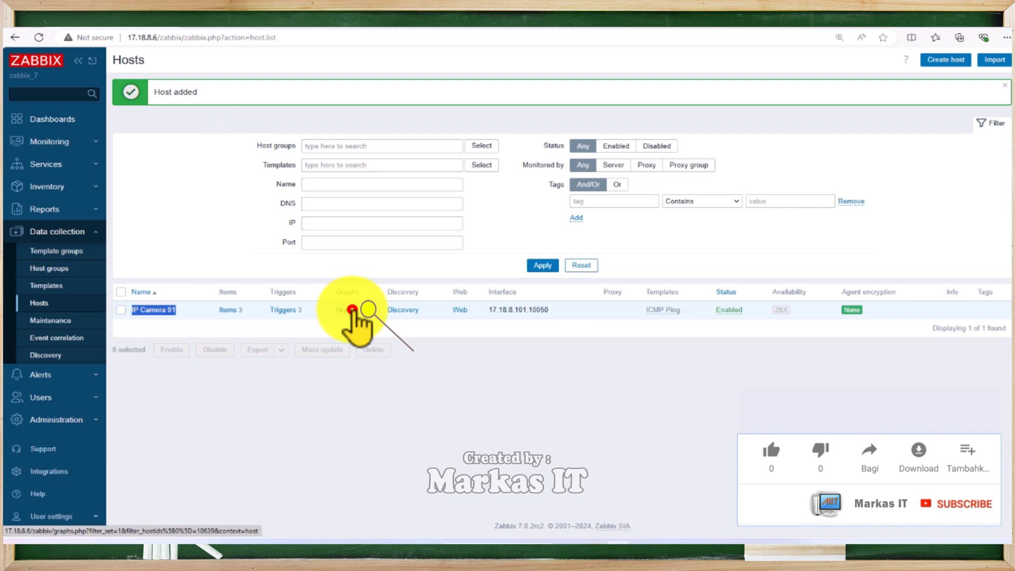
click(352, 309)
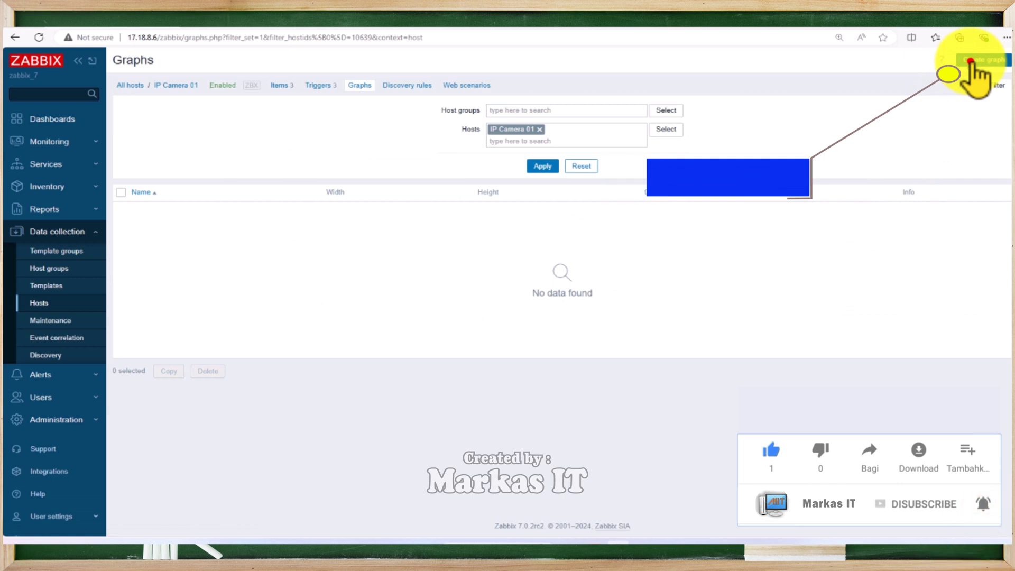
click(970, 61)
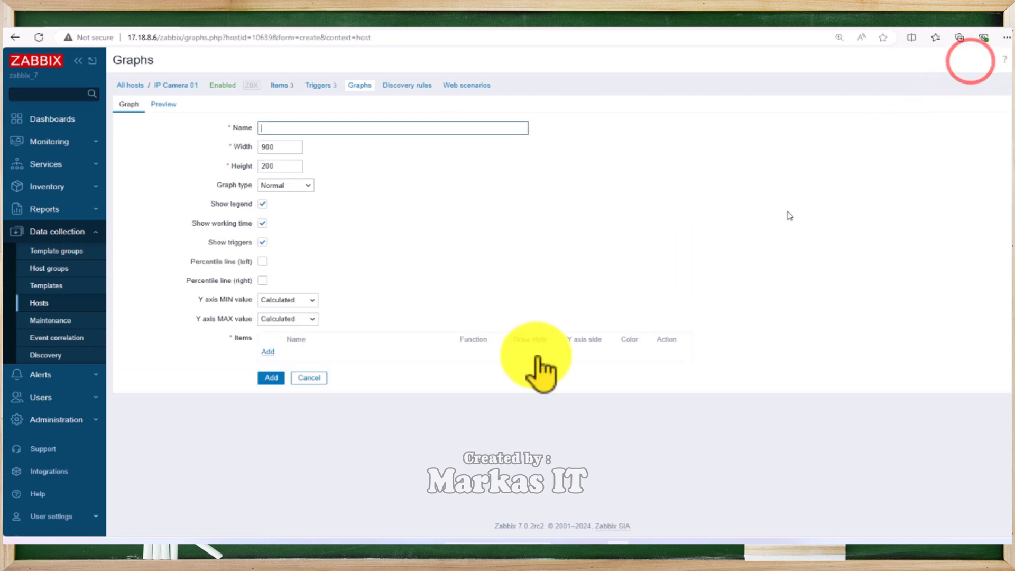
click(322, 128)
key(ctrl+v)
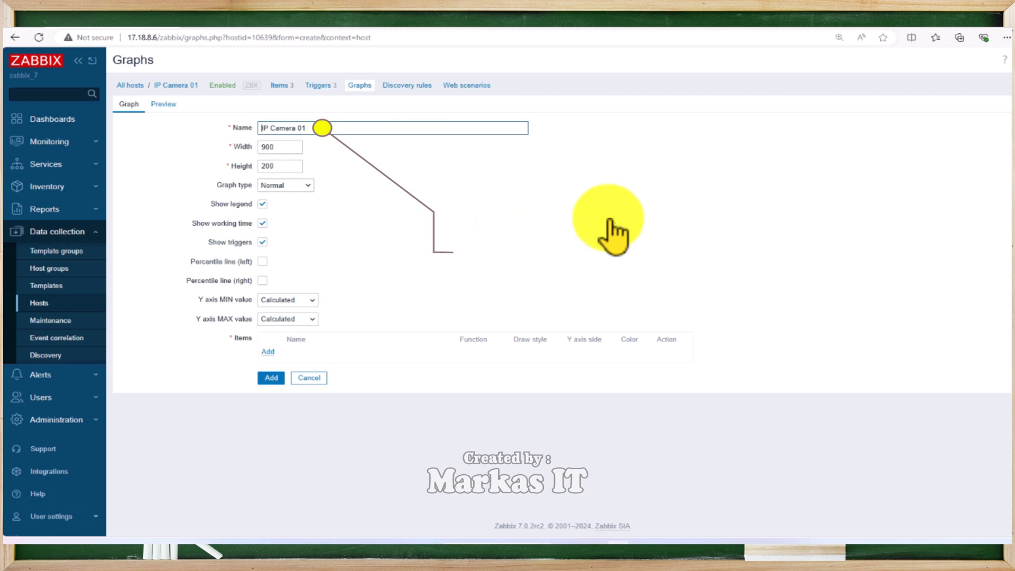
key(Tab)
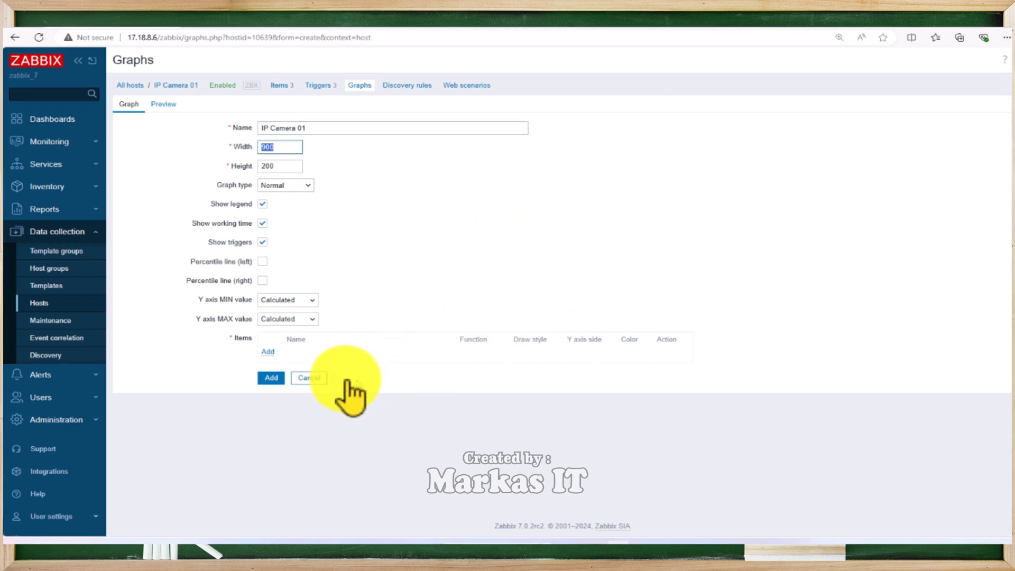
- Add the ICMP loss, ICMP ping and ICMP response time items to the IP Camera 01 graph and save the graph
click(268, 352)
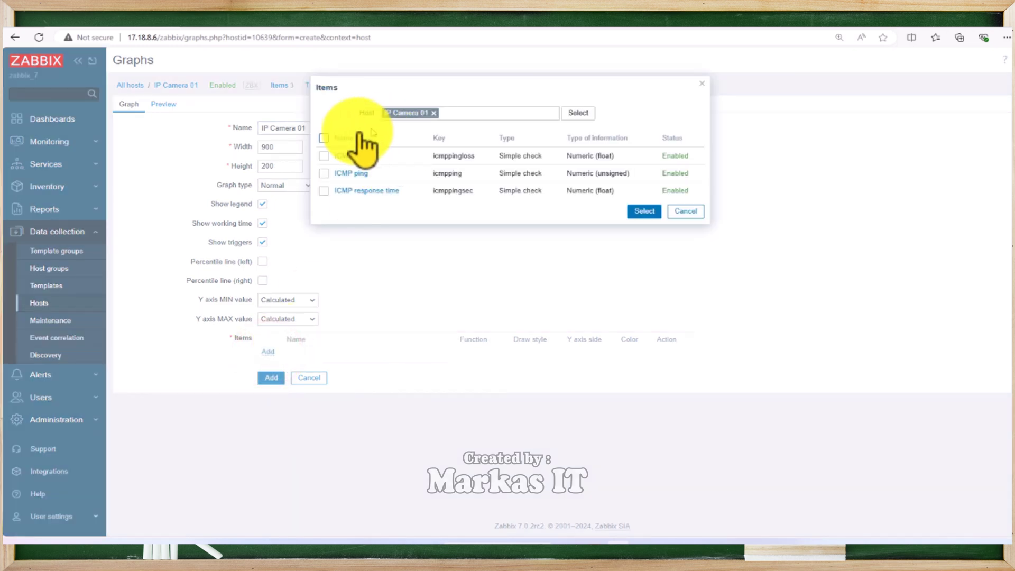
click(323, 138)
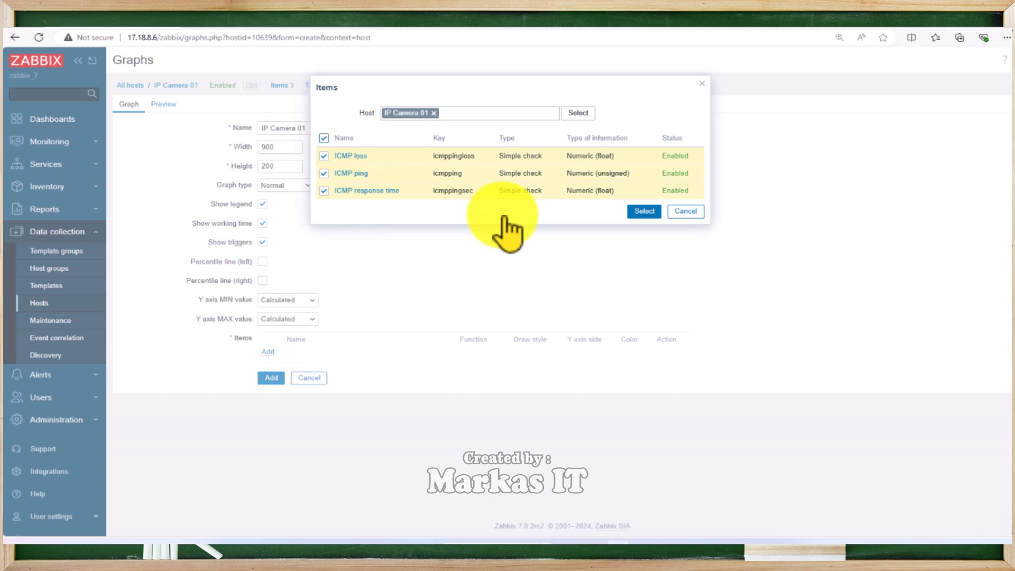
click(640, 211)
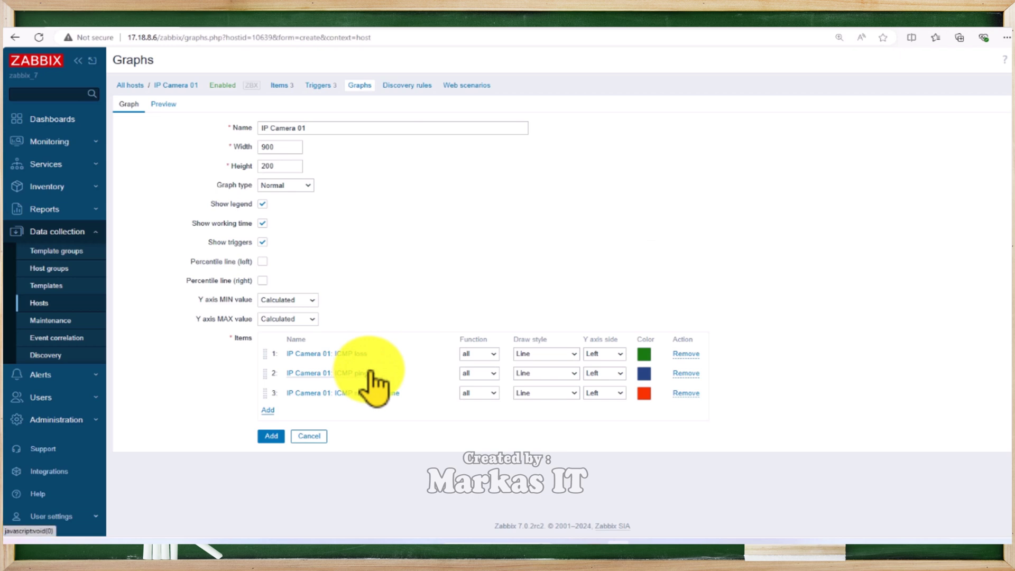
click(271, 437)
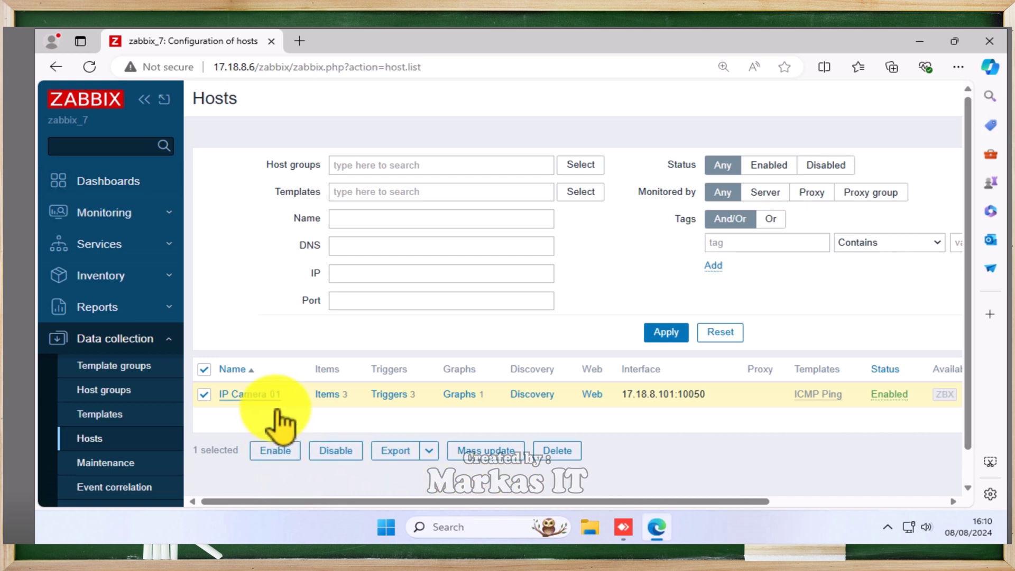
- Clone the host IP Camera 01 and set the copy's host name to IP Camera 02
click(273, 396)
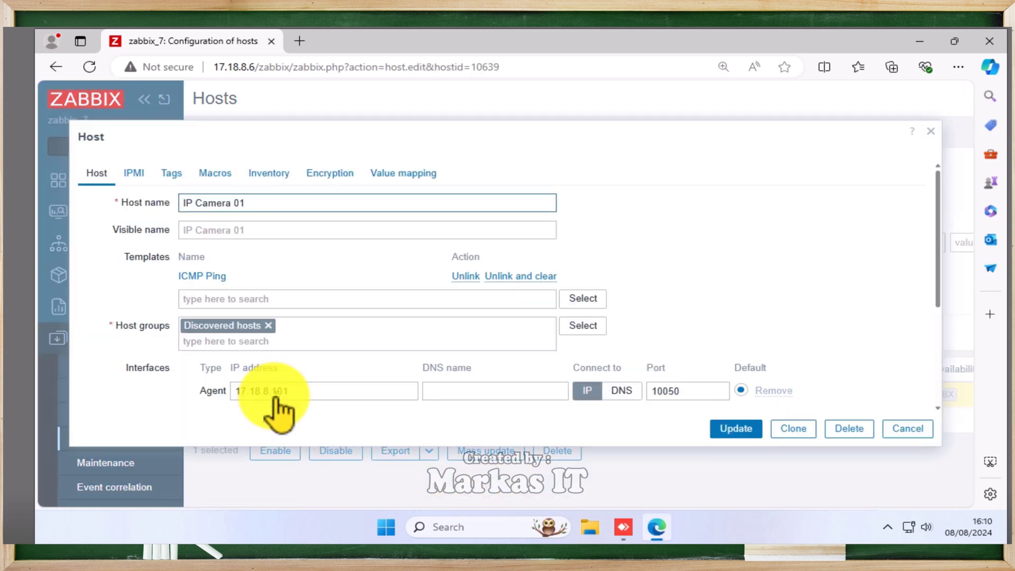
click(793, 428)
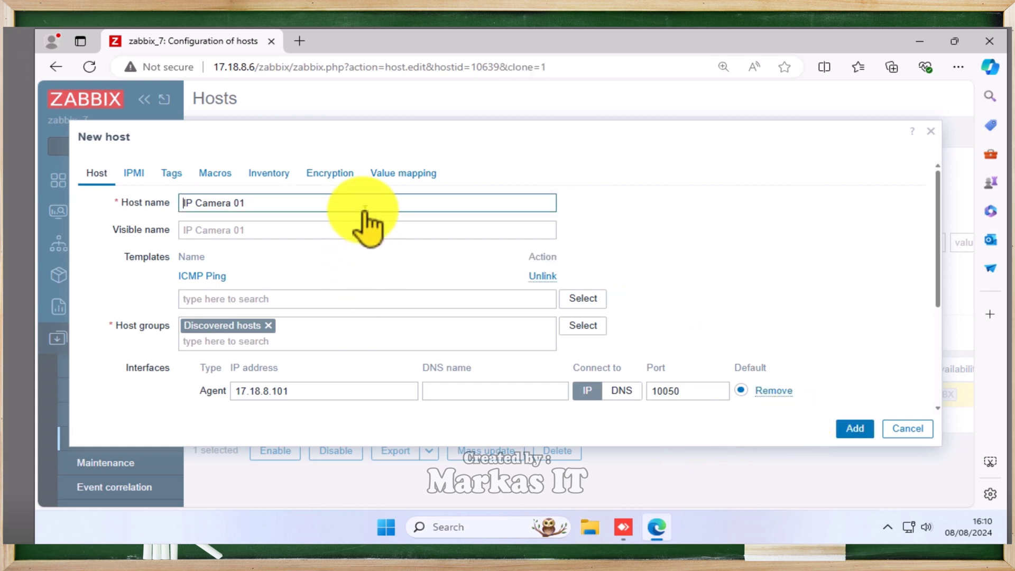
key(BackSpace)
text(2)
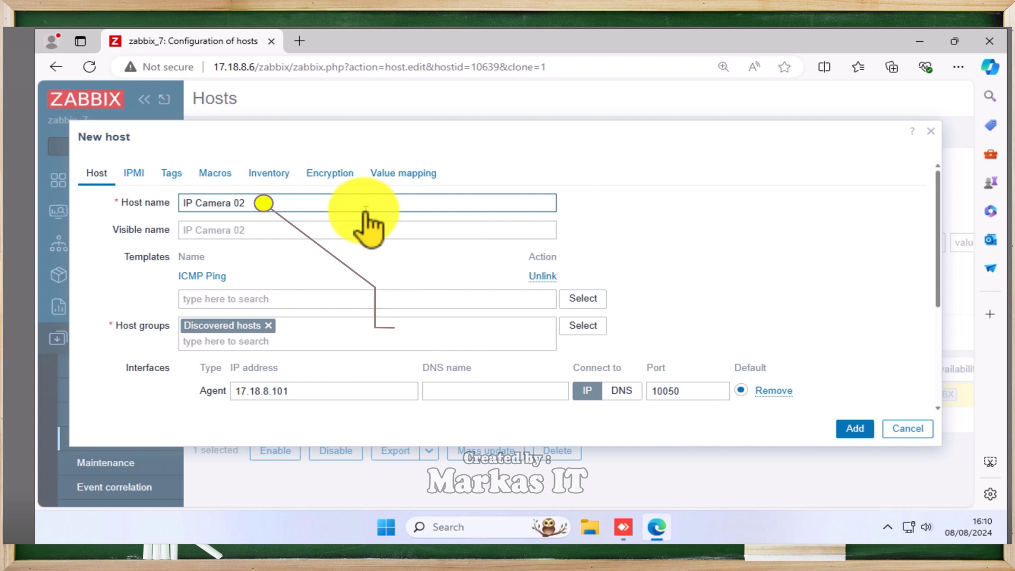
- Set the cloned host's Agent interface IP address to 17.18.8.102 and add the host
click(318, 391)
key(BackSpace)
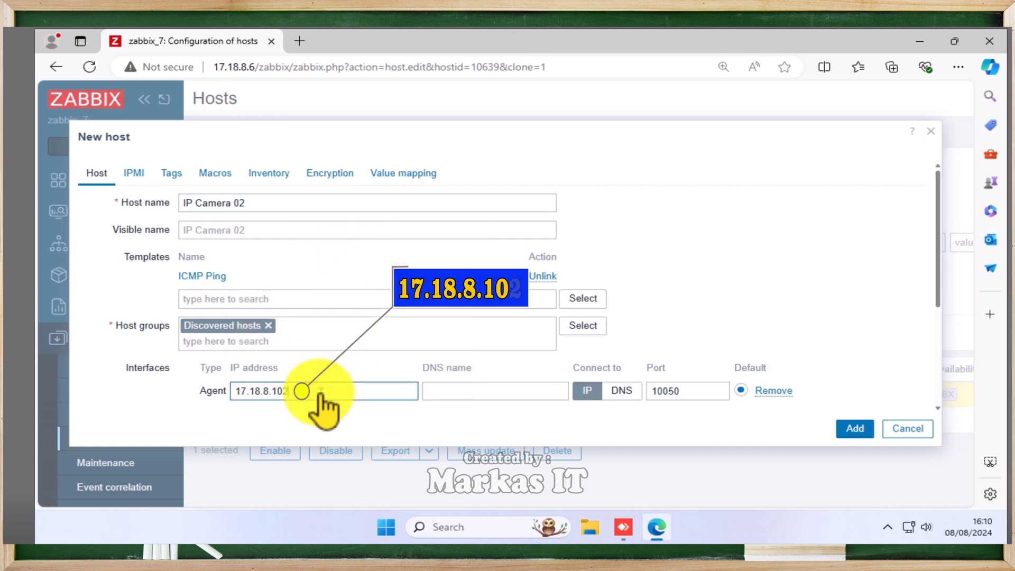
text(2)
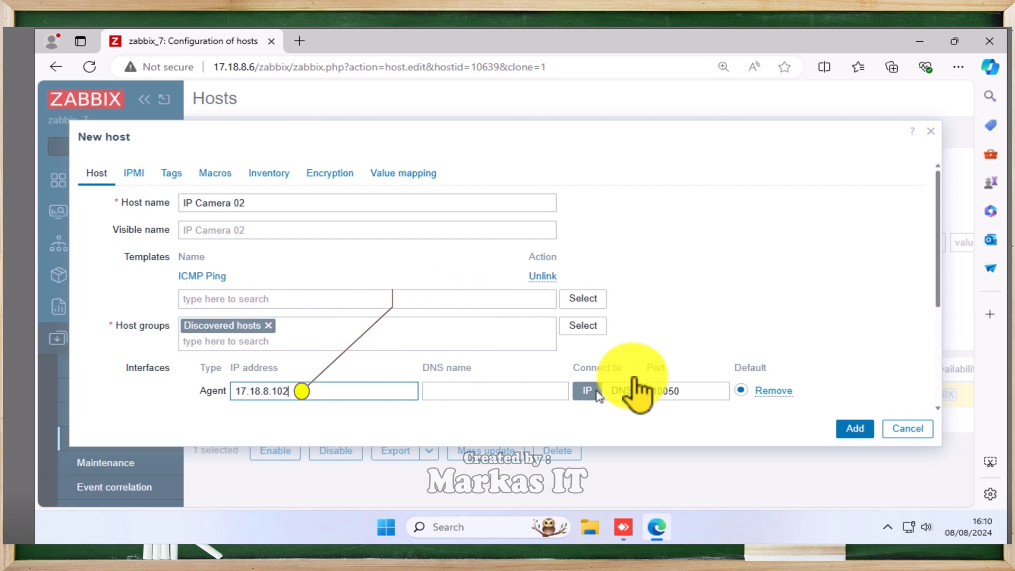
scroll(634, 378, down, 3)
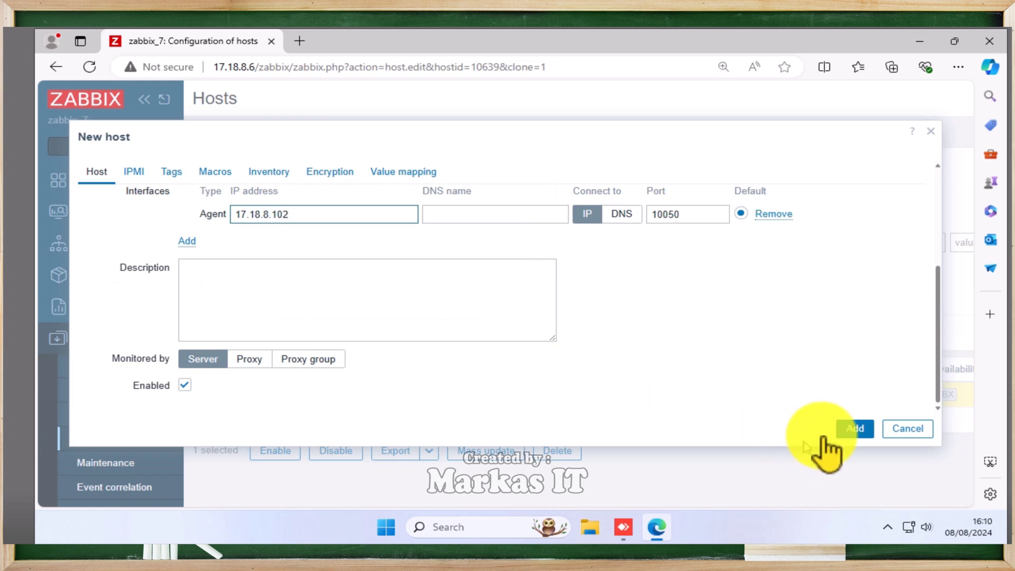
click(855, 428)
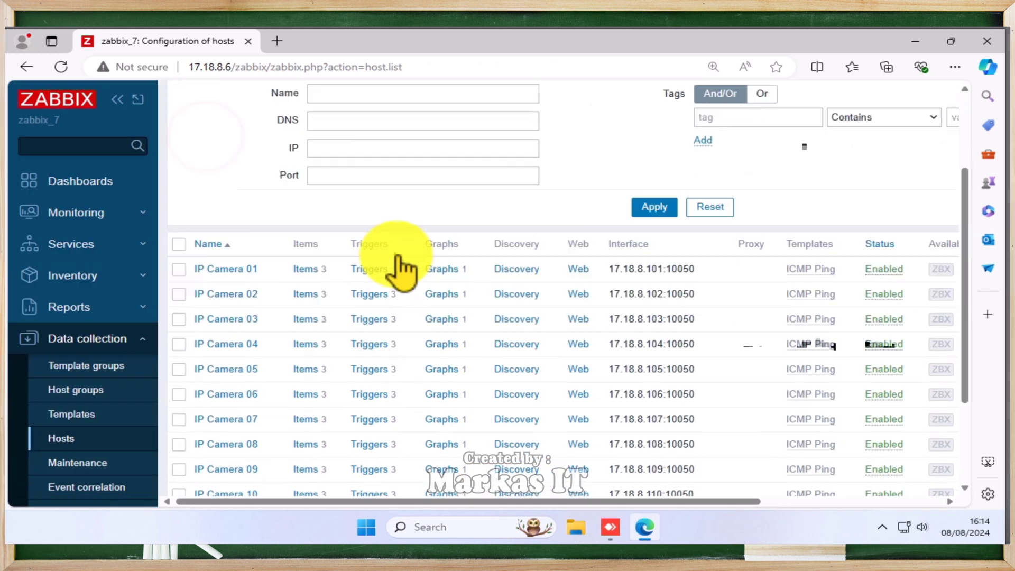
- Start another new host from the hosts list and give it the host name Router
scroll(407, 272, down, 1)
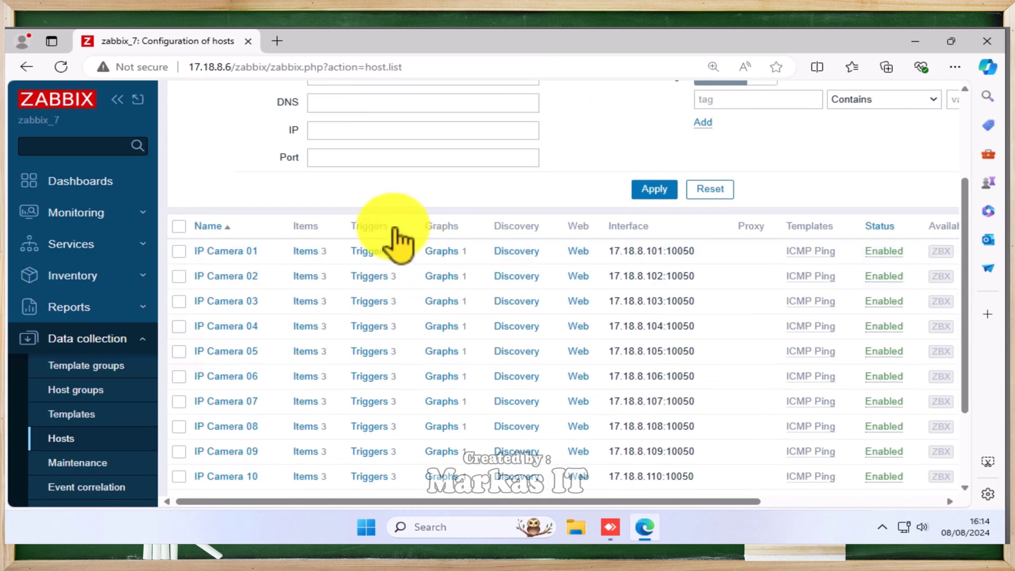
scroll(396, 238, down, 1)
scroll(397, 238, up, 1)
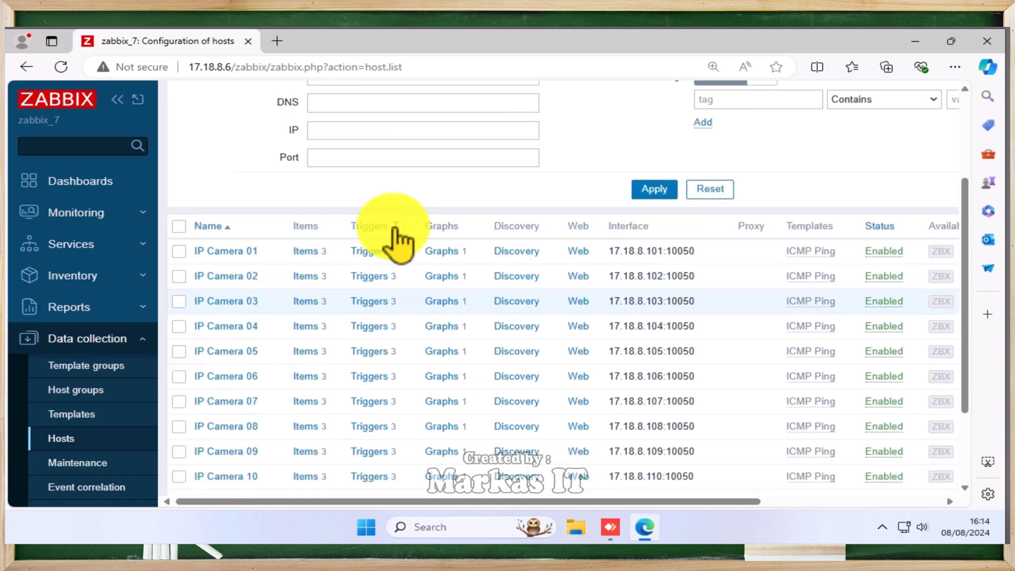
scroll(415, 232, up, 3)
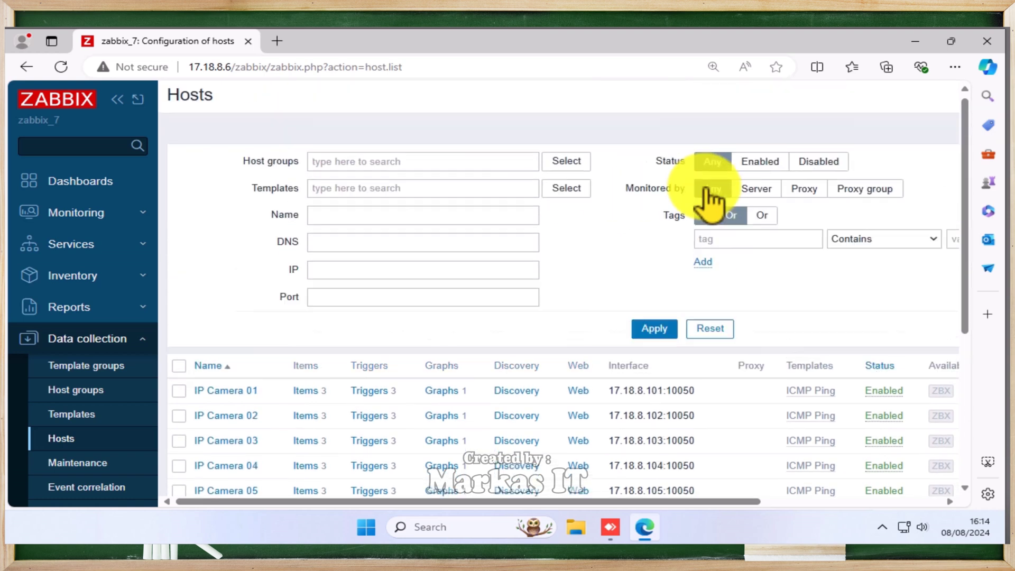
scroll(433, 281, down, 5)
scroll(539, 271, up, 5)
drag(725, 501, 904, 502)
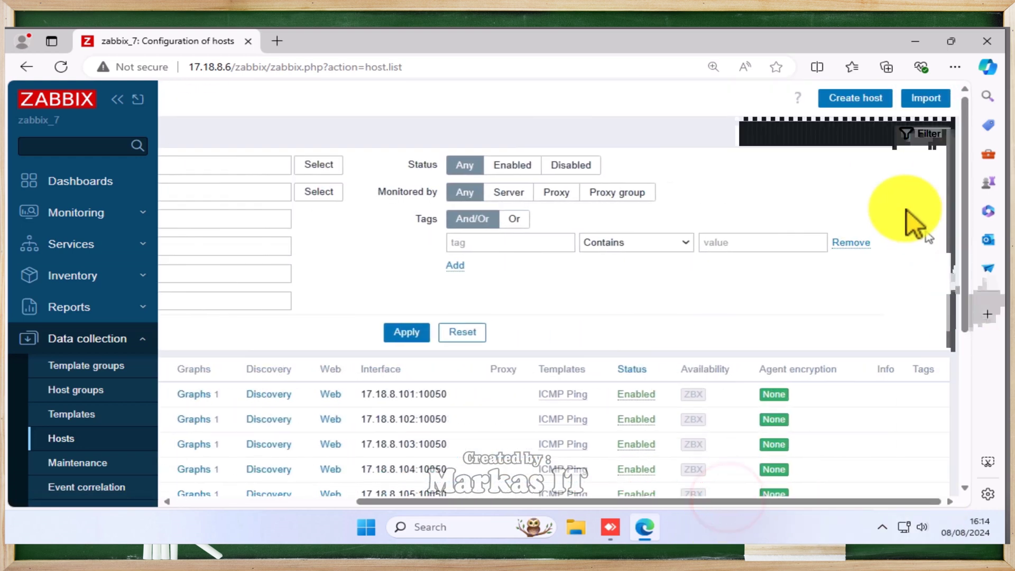
click(877, 105)
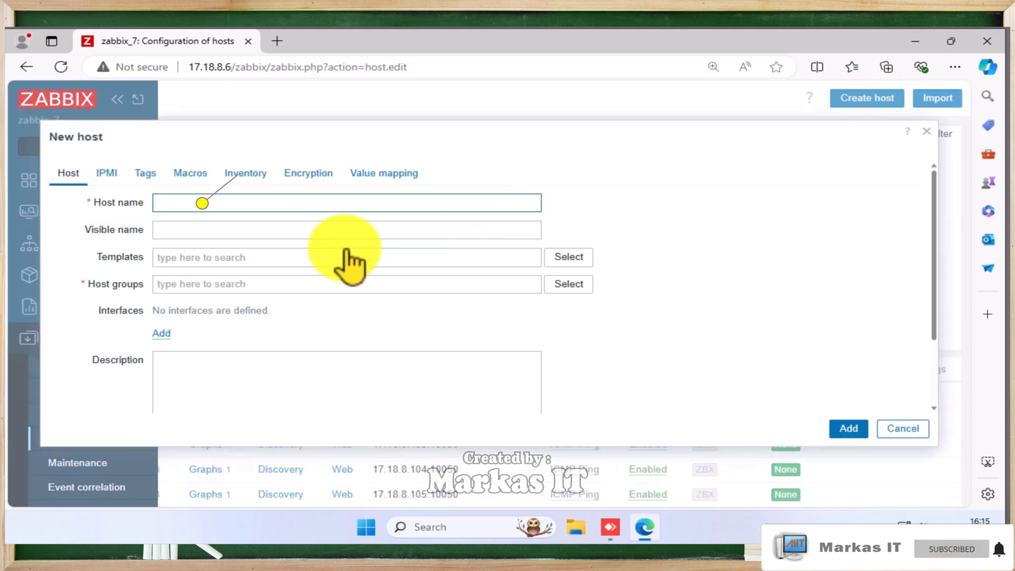
text(Router)
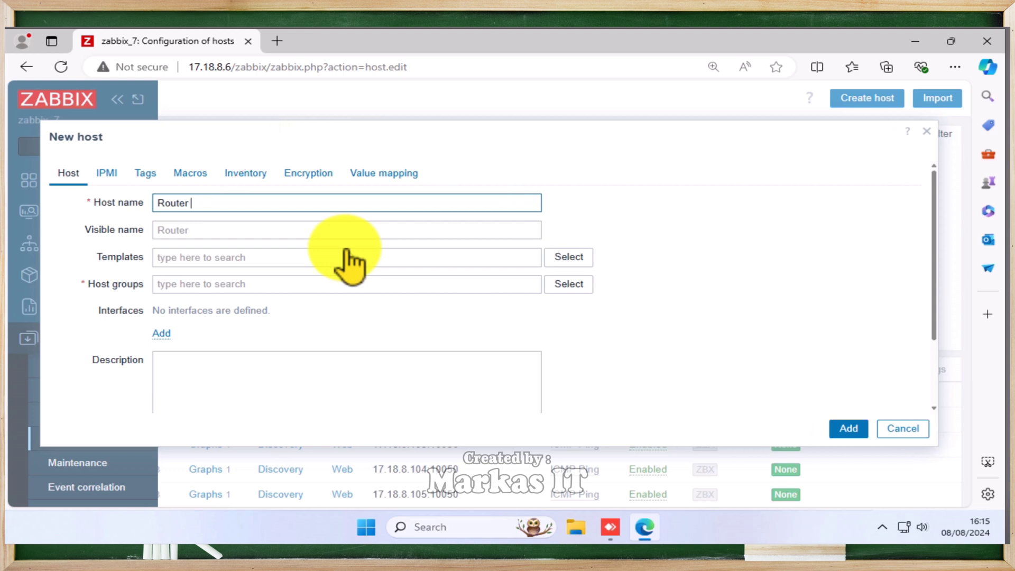
- Assign the ICMP Ping template and the Discovered hosts group to the Router host
click(347, 257)
text(p)
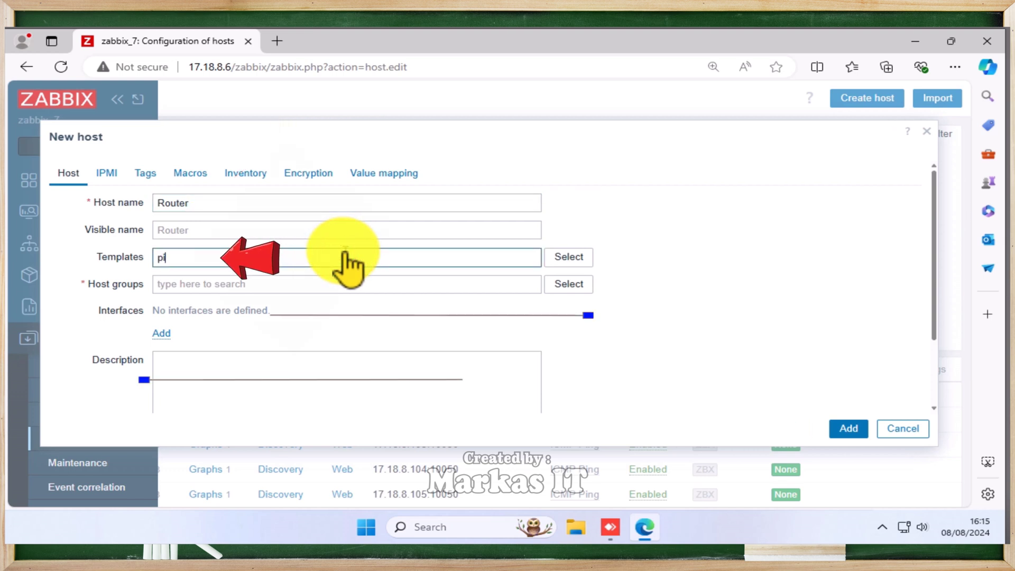
text(ing)
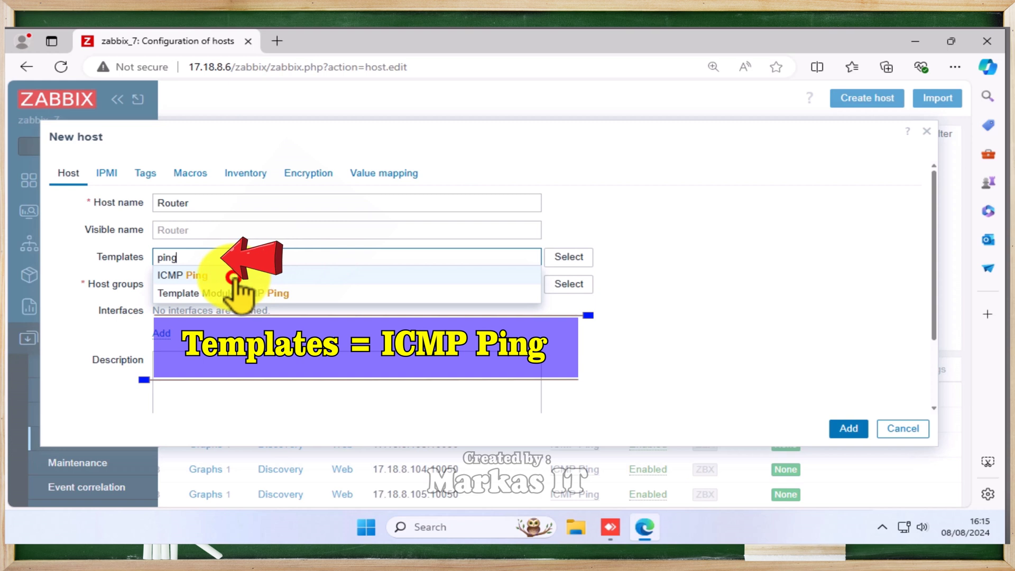
click(236, 275)
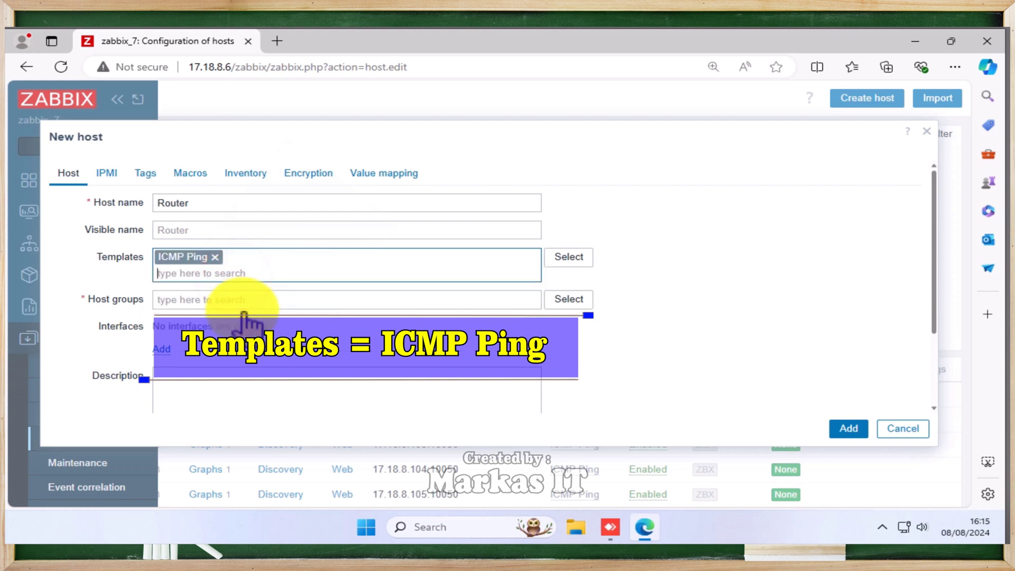
click(591, 304)
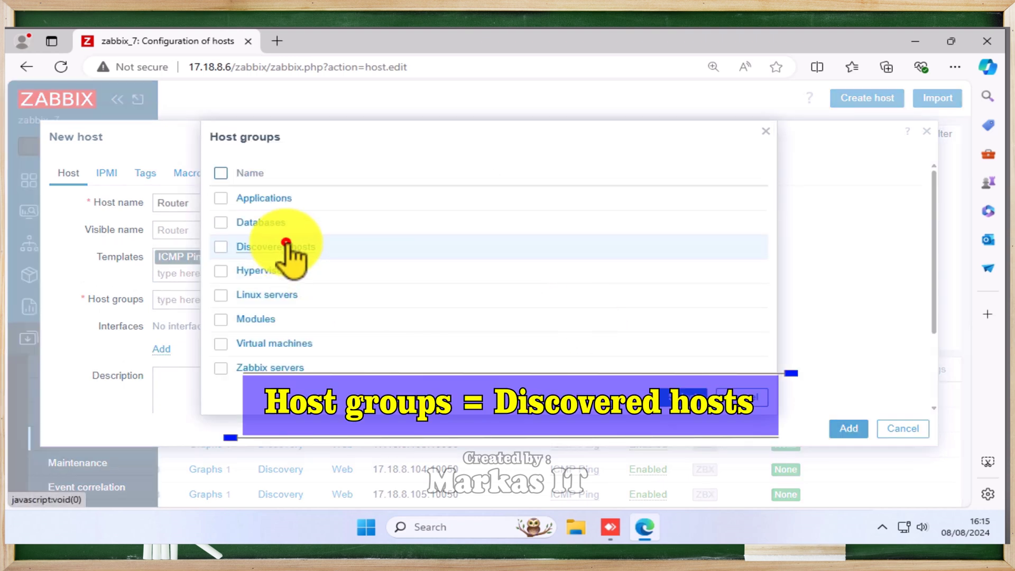
click(286, 243)
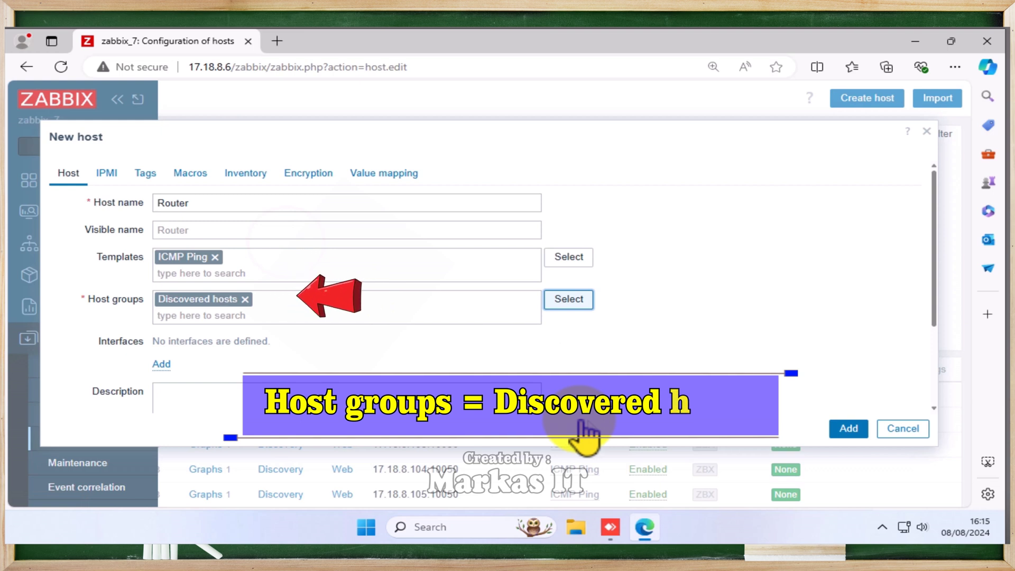
- Give the Router host an Agent interface with IP address 17.18.8.1 and add the host
click(160, 363)
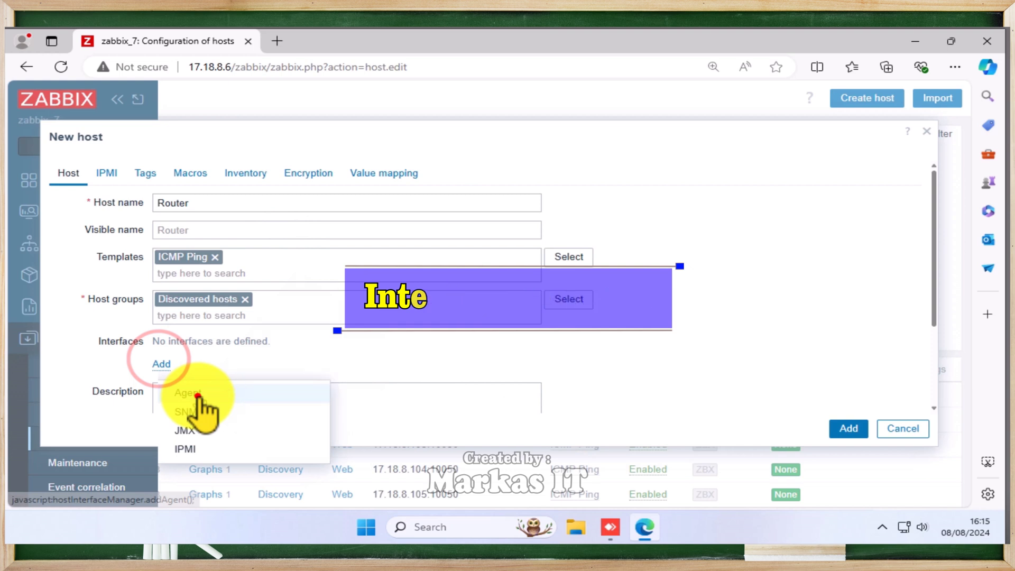
click(198, 396)
double_click(290, 365)
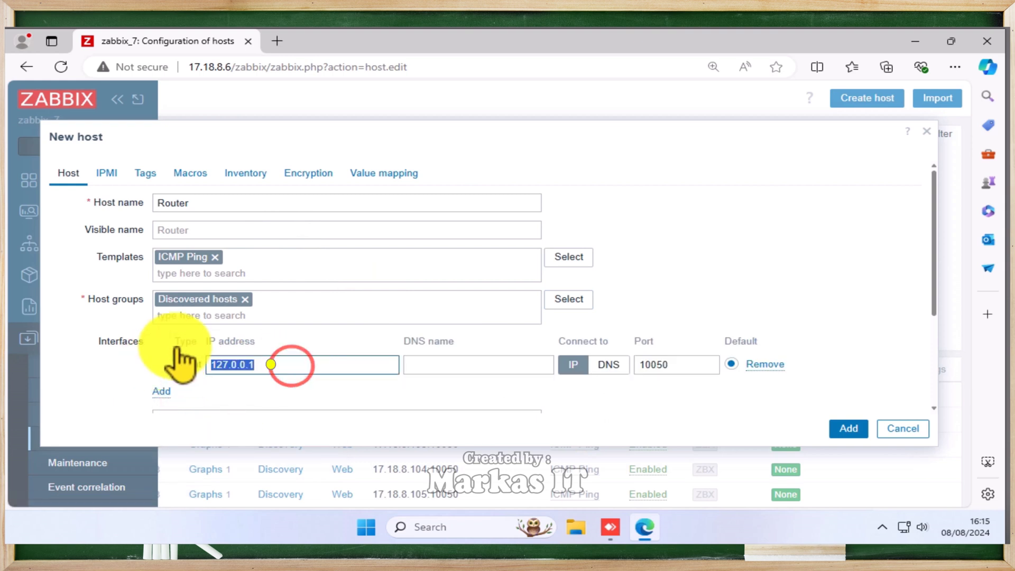
text(17.18.8.)
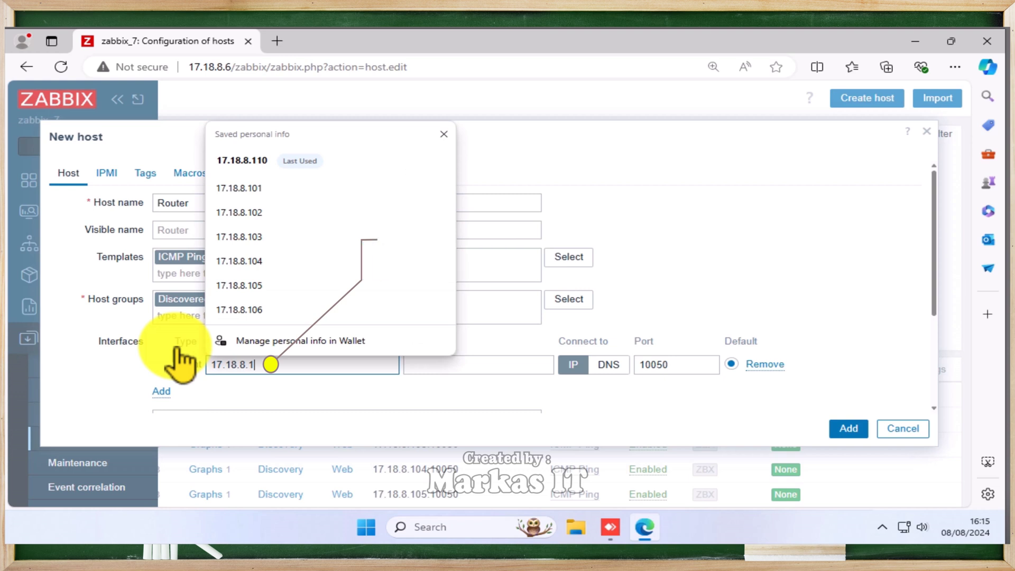
click(854, 333)
scroll(857, 402, down, 2)
click(848, 429)
- Start a new graph for the Router host and name it Router
scroll(720, 435, down, 5)
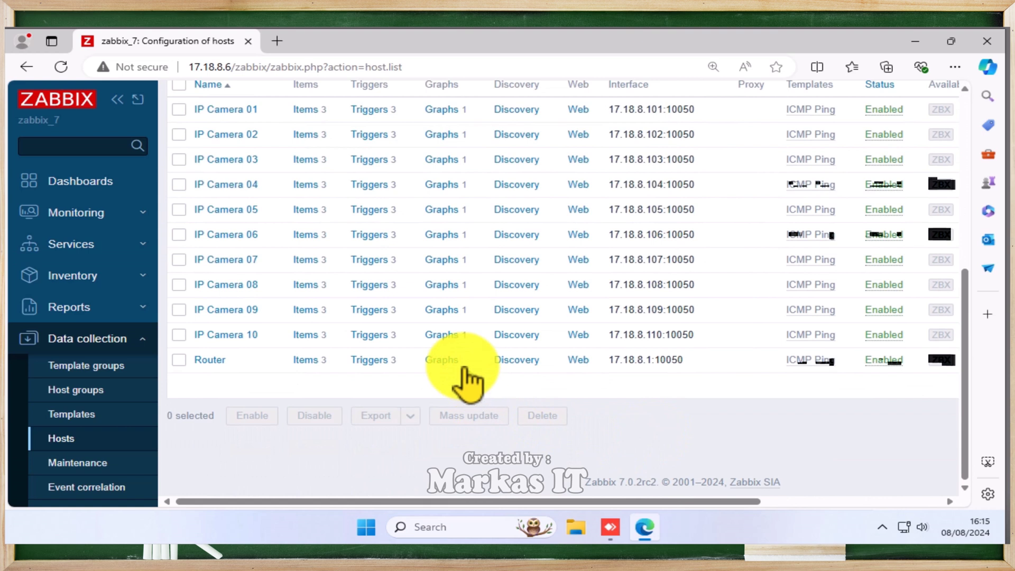
click(453, 362)
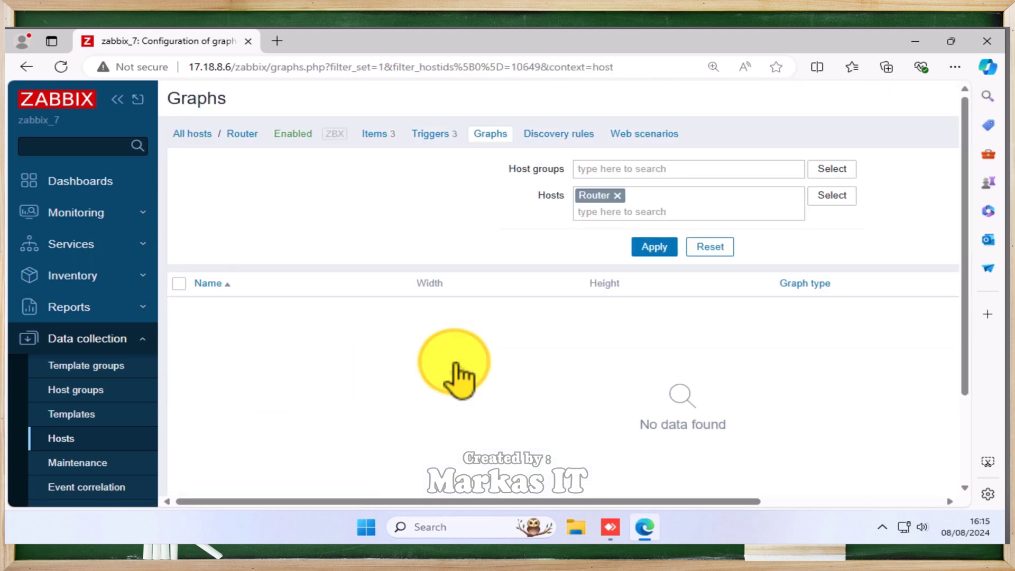
drag(702, 502, 898, 502)
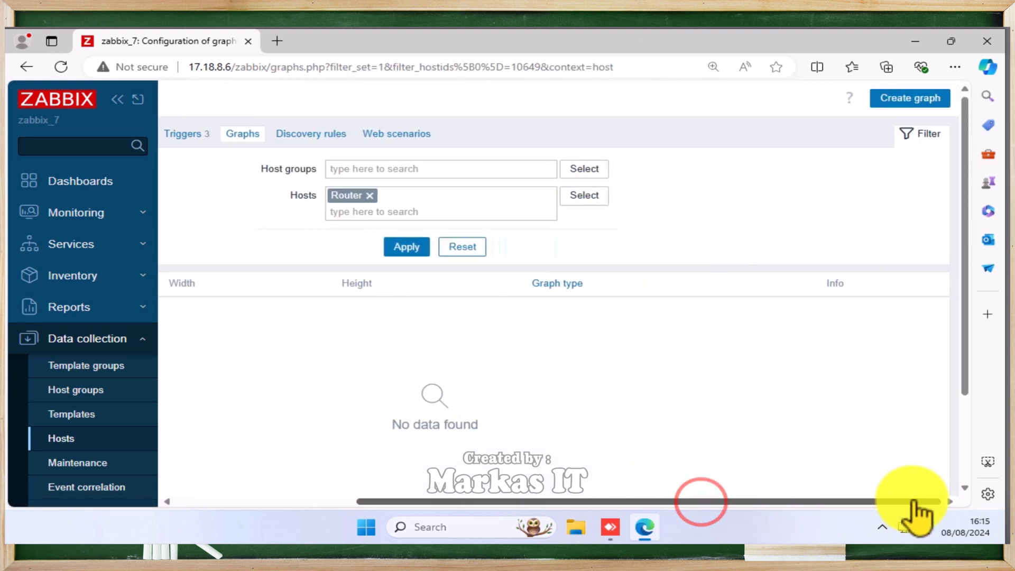
click(890, 100)
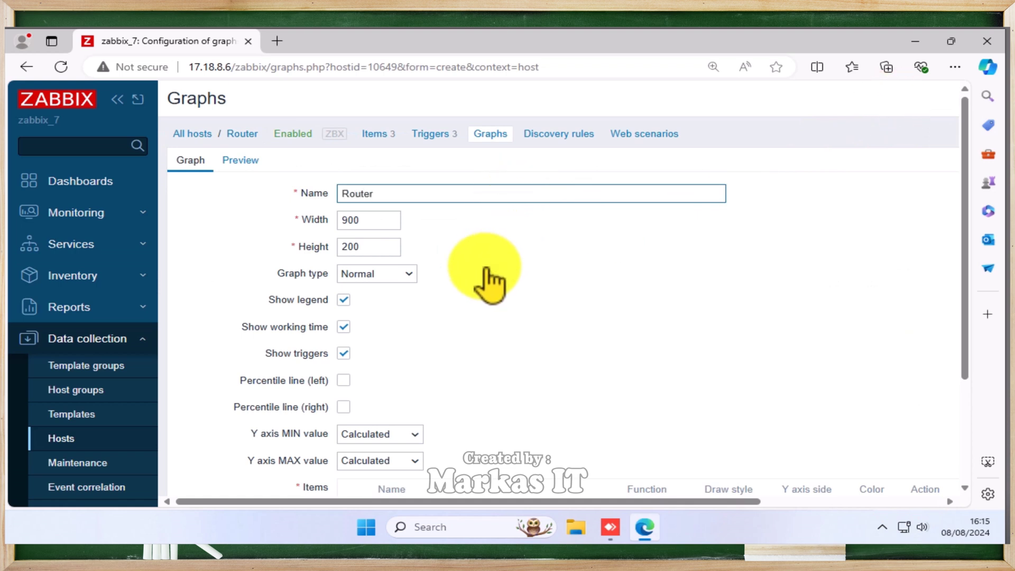
- Add the Router host's ICMP loss, ICMP ping and ICMP response time items to its graph and save the graph
scroll(489, 283, down, 2)
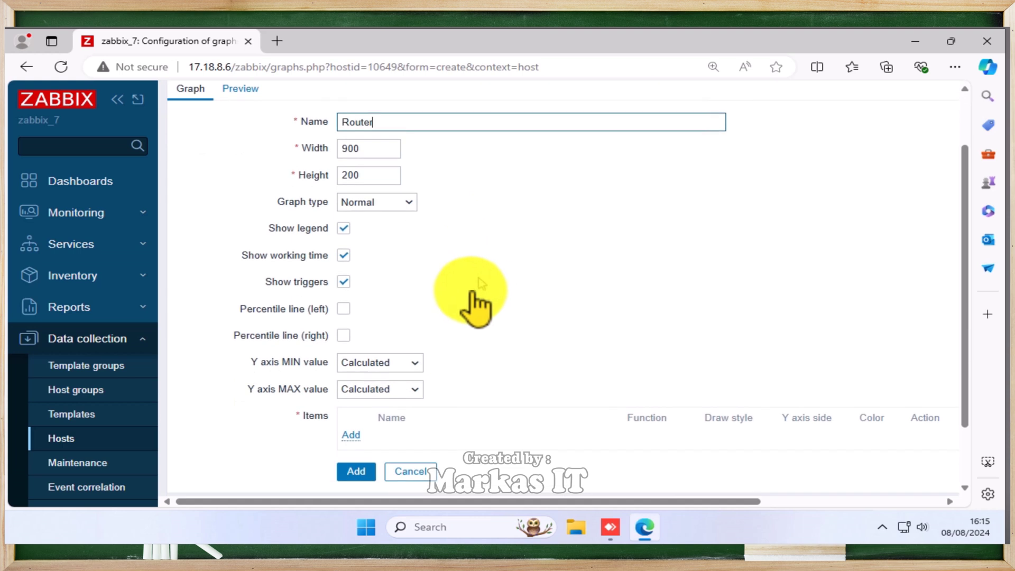
click(356, 432)
click(220, 208)
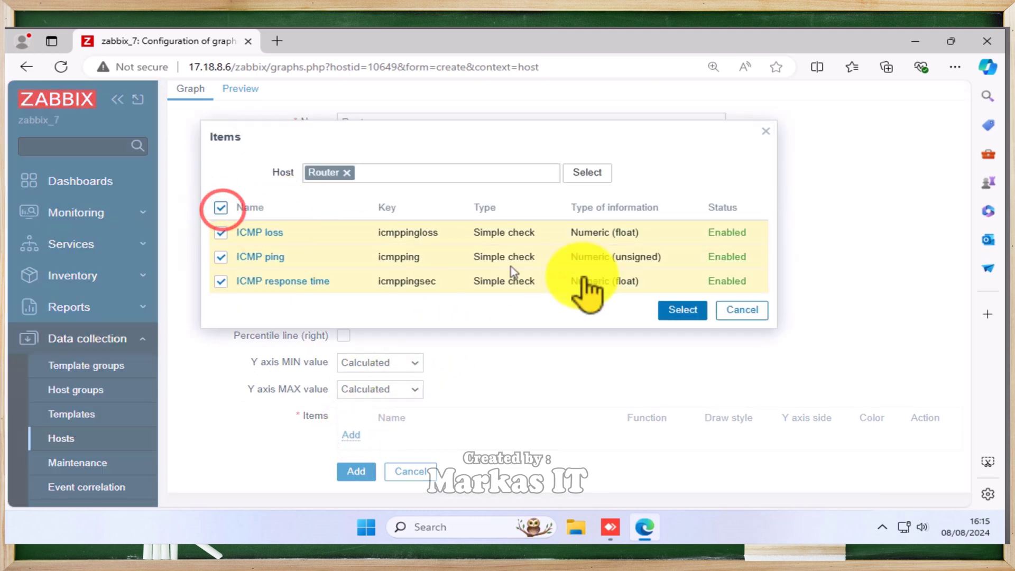
click(682, 309)
scroll(359, 417, down, 3)
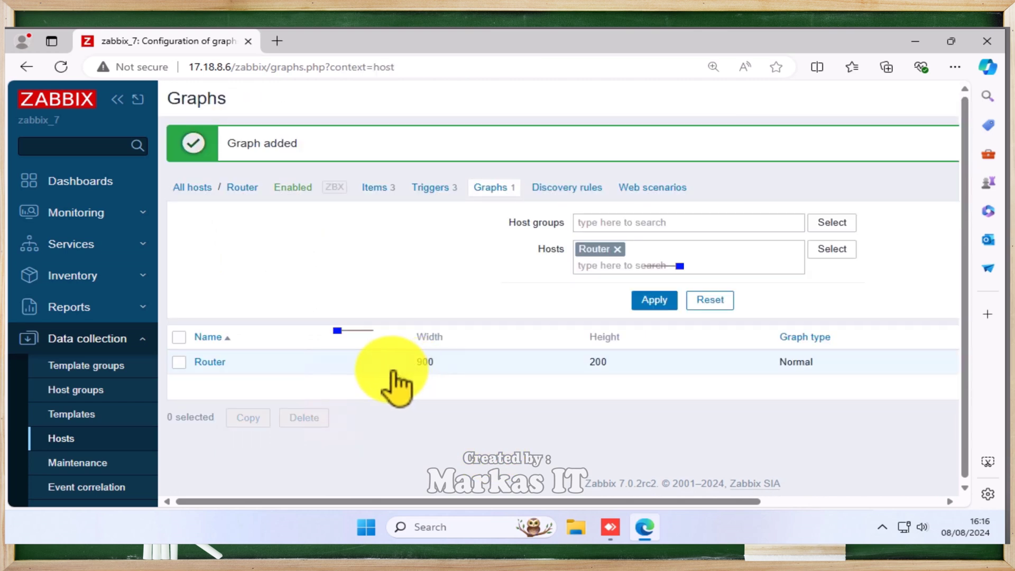
- Start a new network map and name it Monitoring - CCTV
click(111, 212)
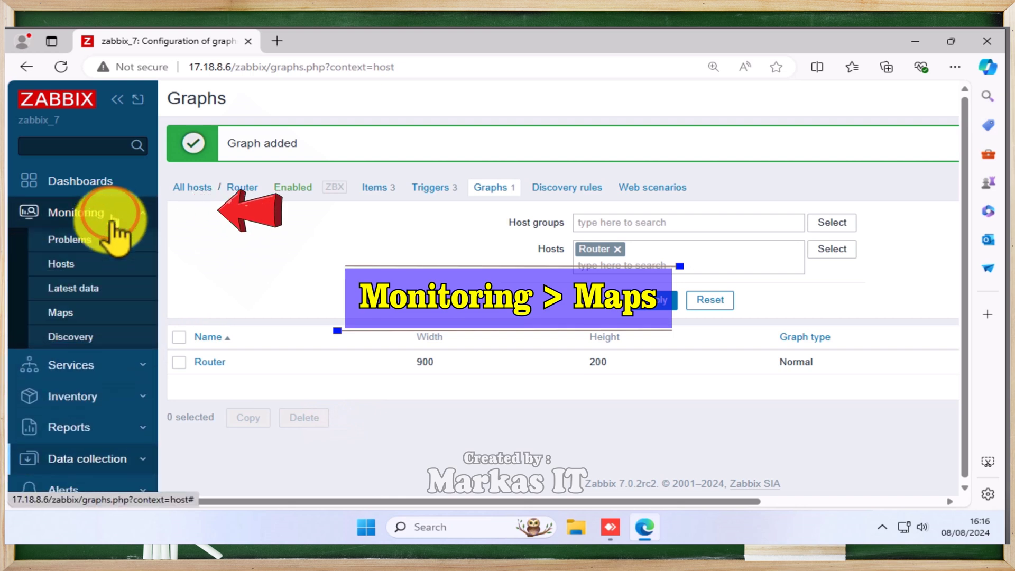
click(129, 313)
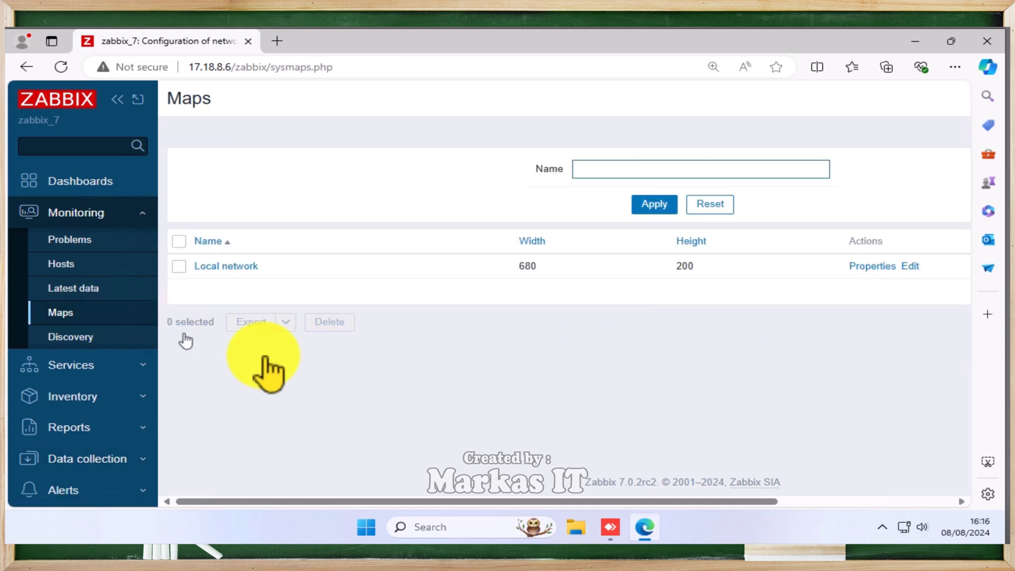
drag(739, 500, 946, 508)
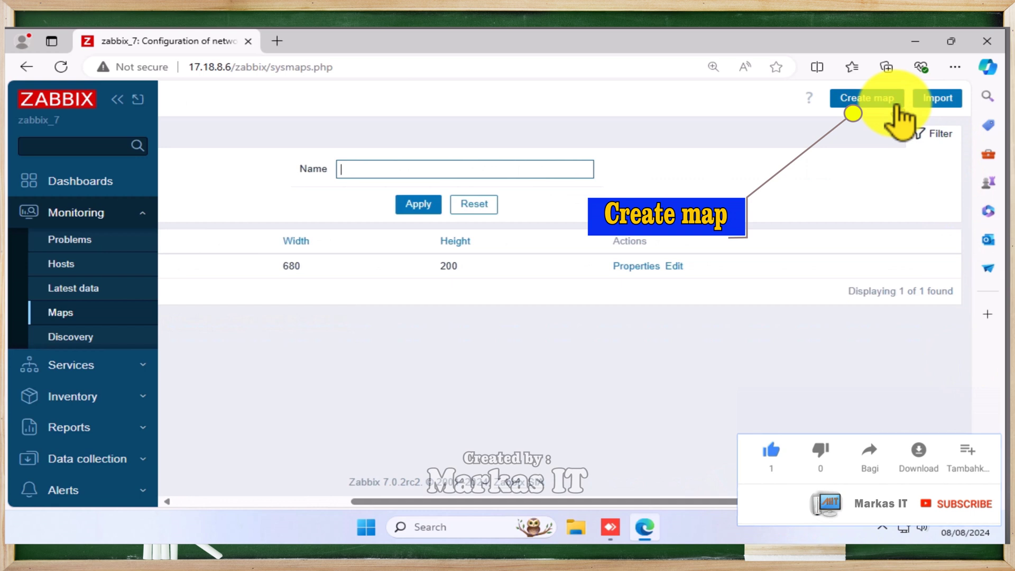
click(894, 103)
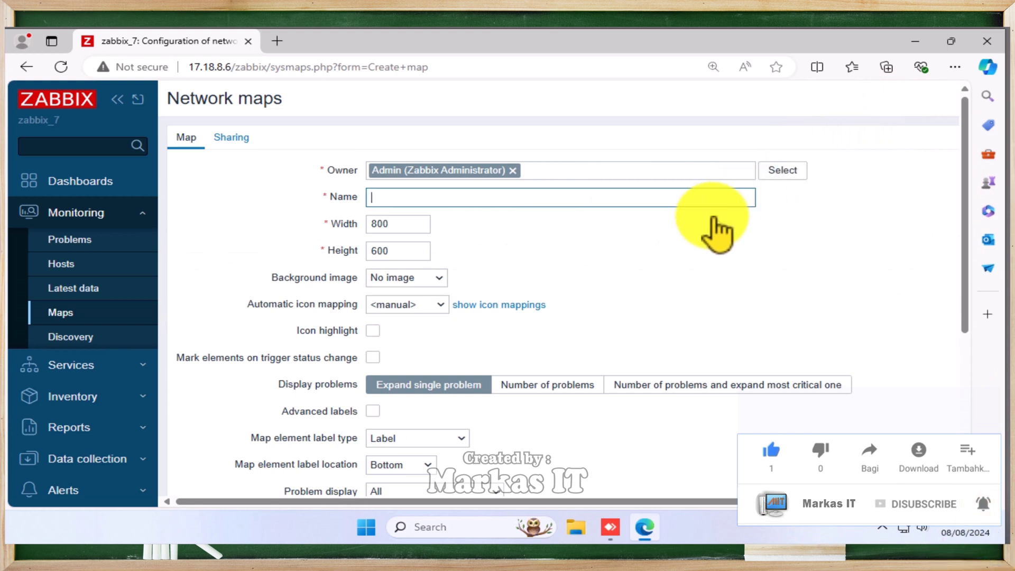
text(M)
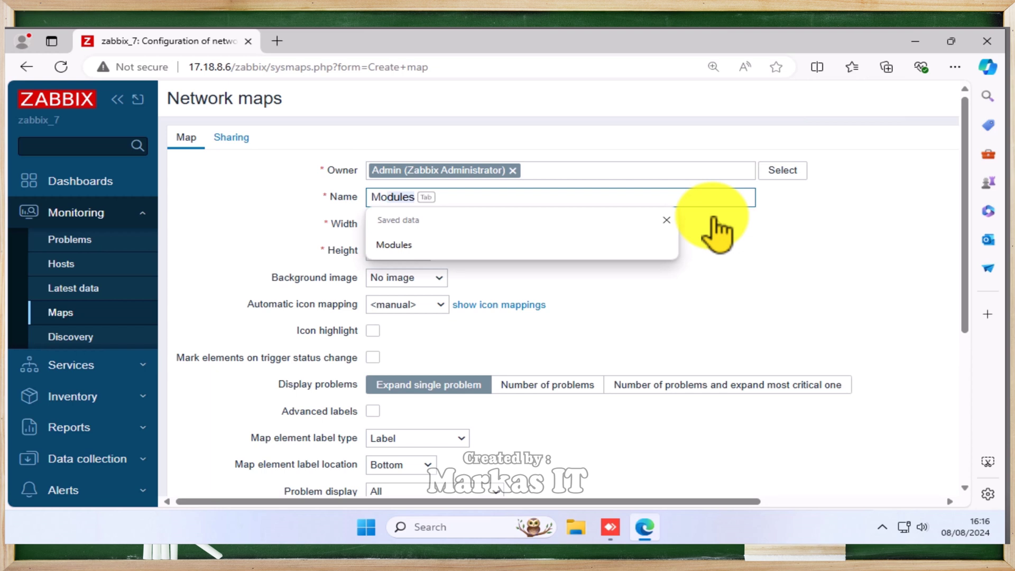
text(onito)
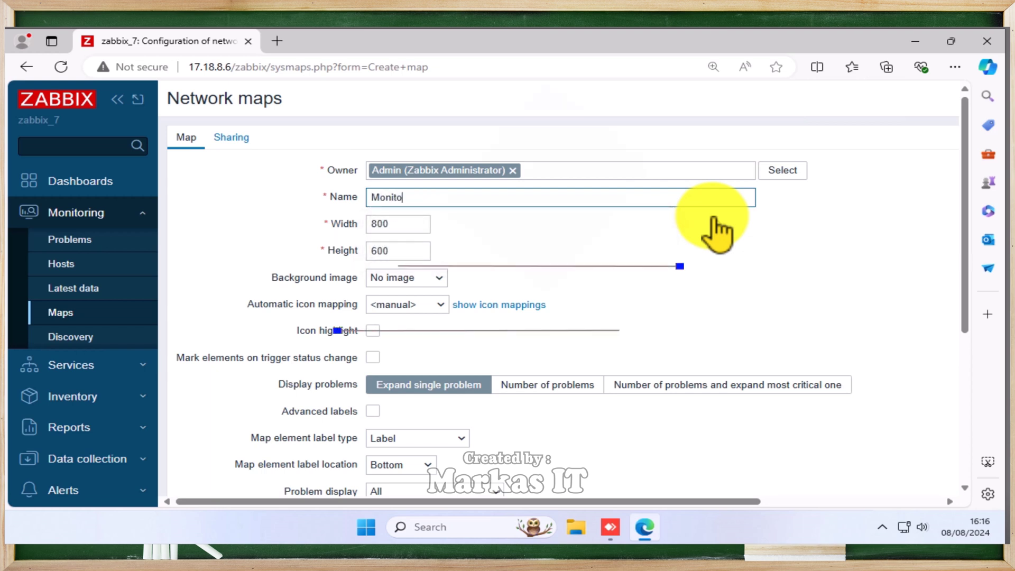
text(ring)
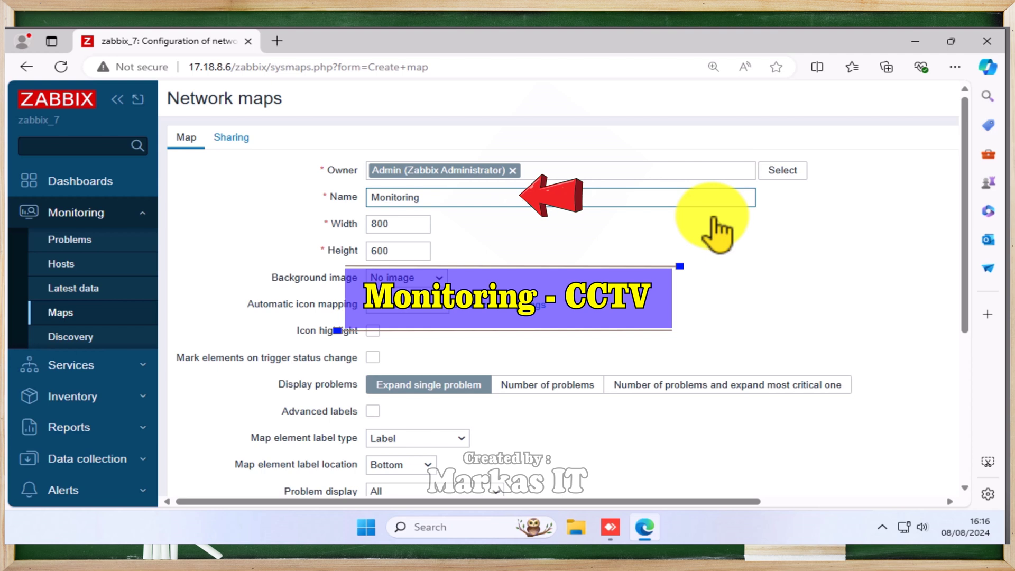
text( - CCTV)
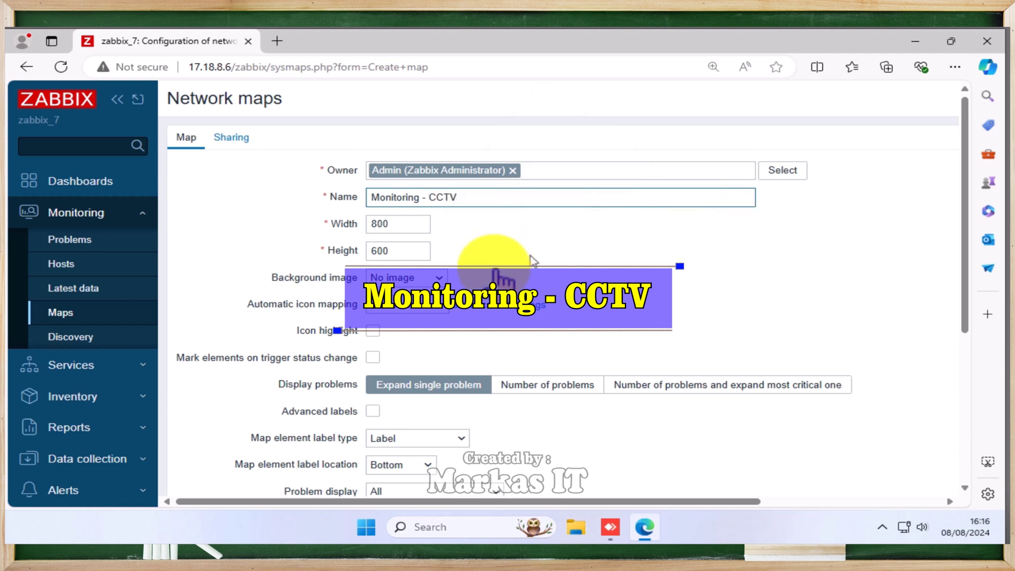
- Give the map a soft-blue background, a width of 2560 and a height of 1440, and add it
click(441, 280)
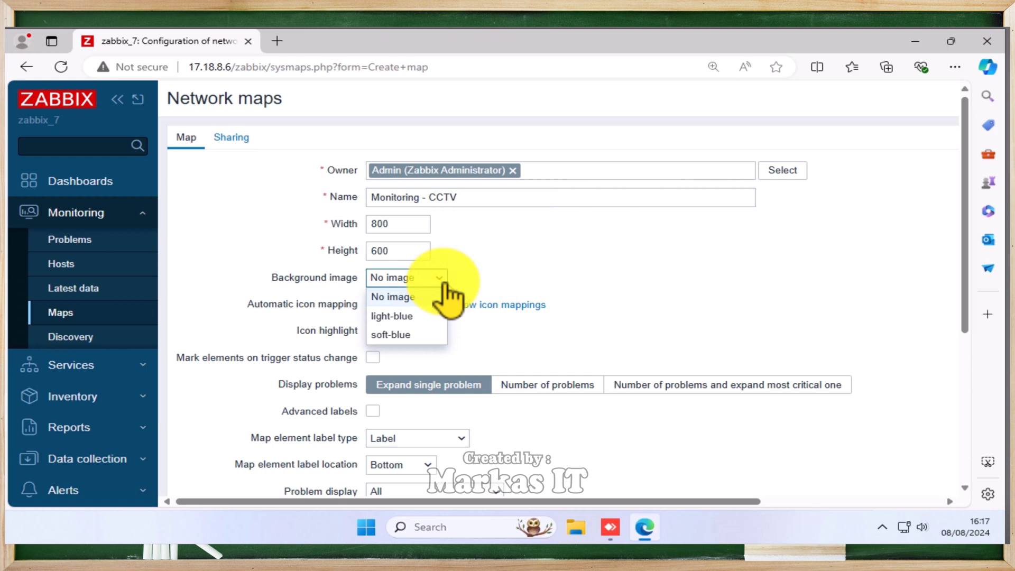
click(424, 331)
double_click(404, 224)
text(2560)
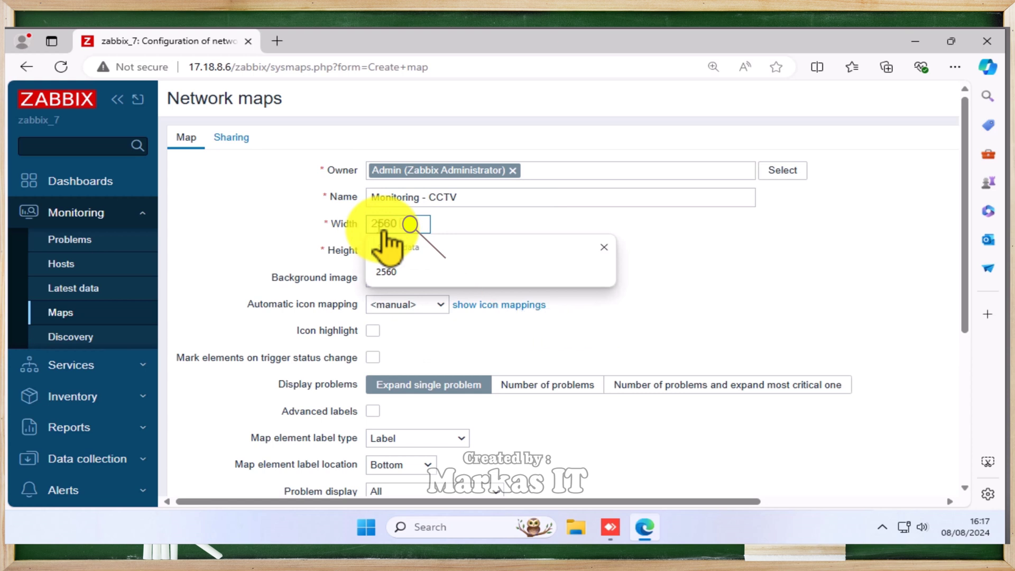
double_click(405, 249)
text(1440)
key(Tab)
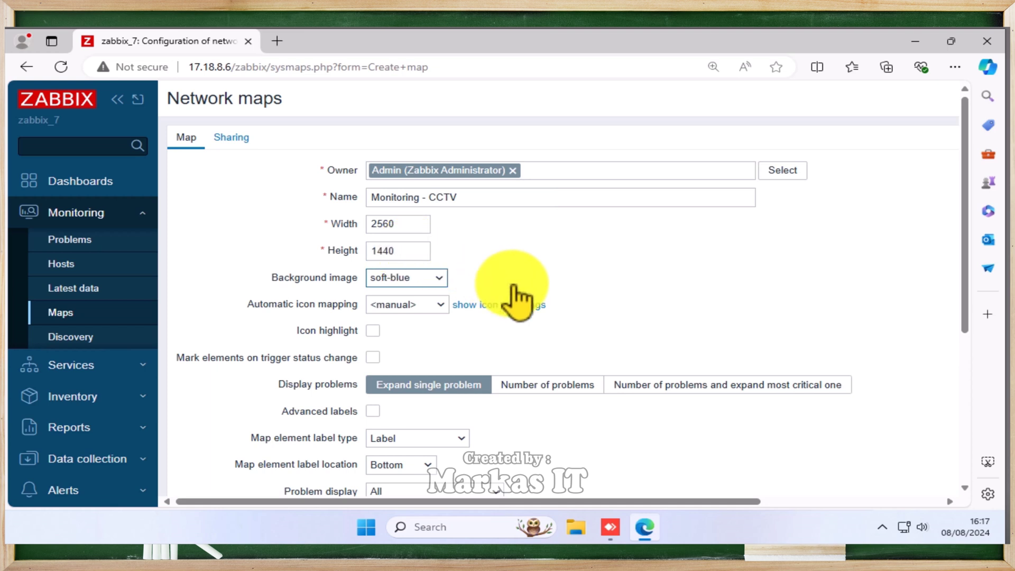
scroll(513, 288, down, 3)
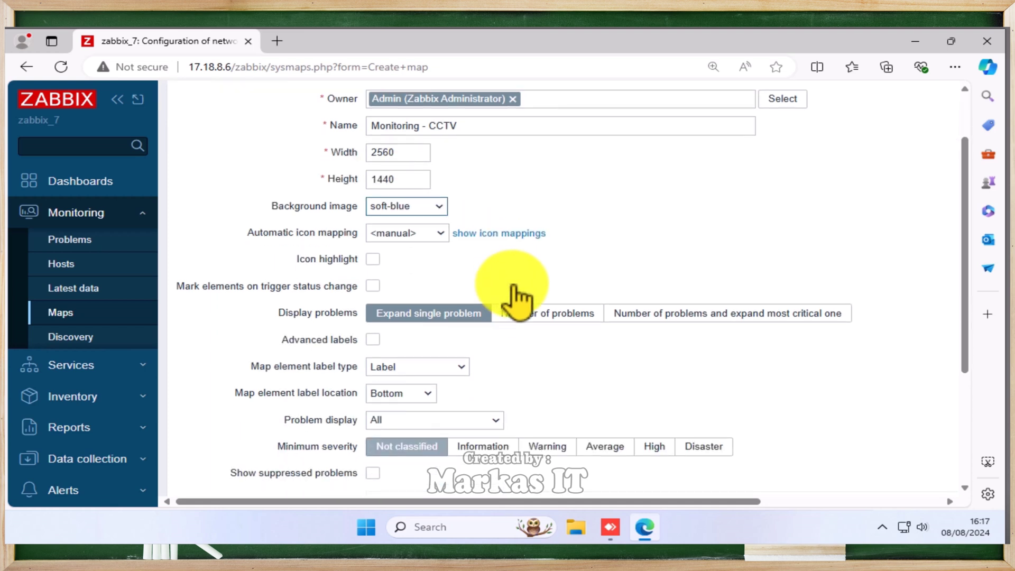
scroll(515, 301, down, 2)
click(356, 395)
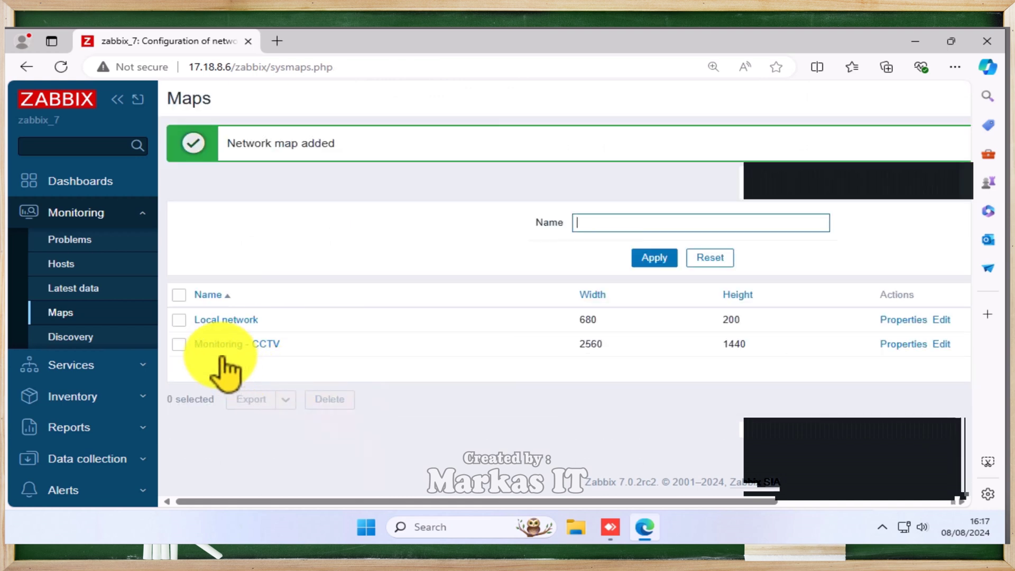
- Open the Monitoring - CCTV map for editing and place a new map element at about X 239, Y 77
click(220, 346)
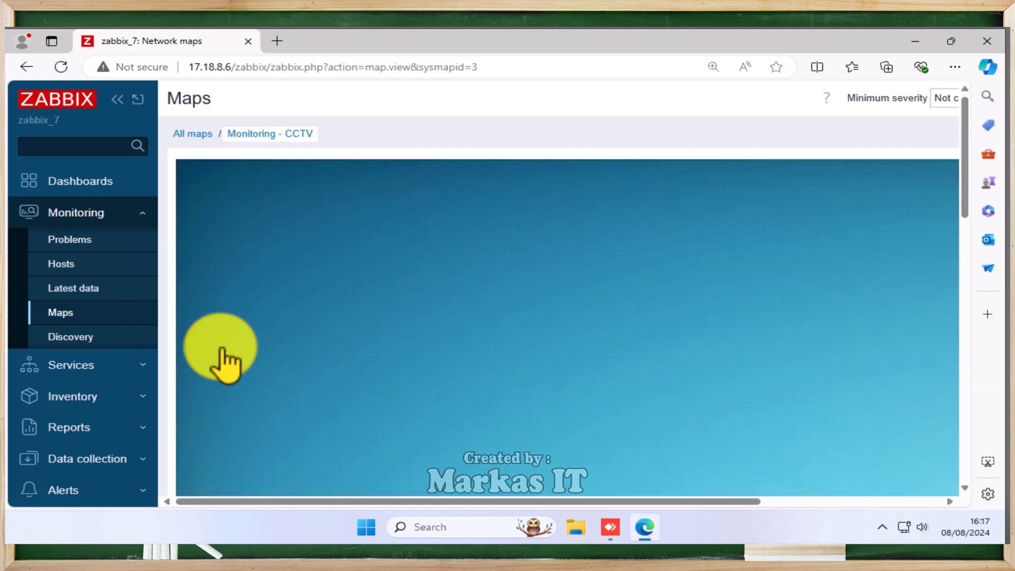
drag(555, 501, 761, 502)
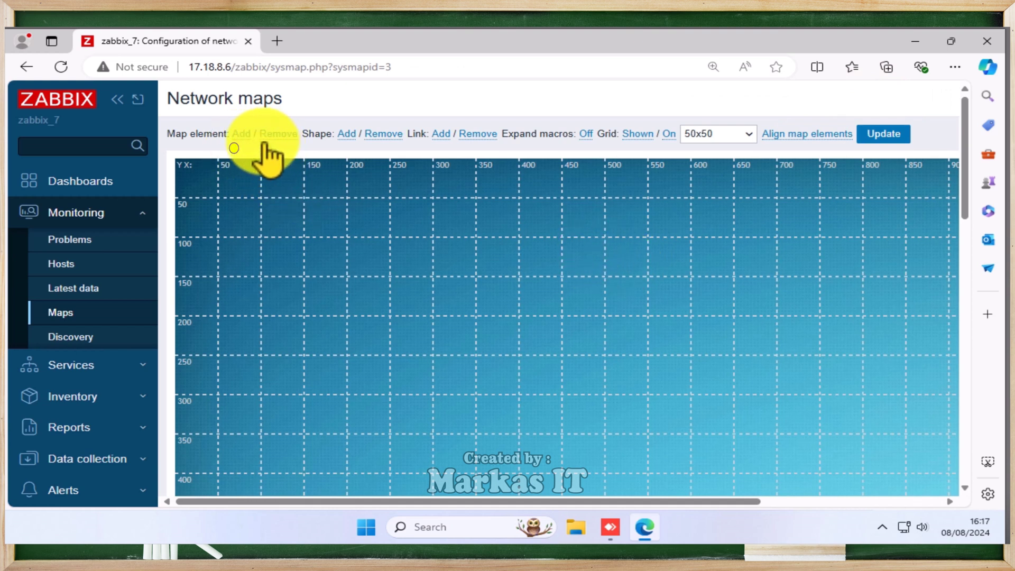
click(244, 134)
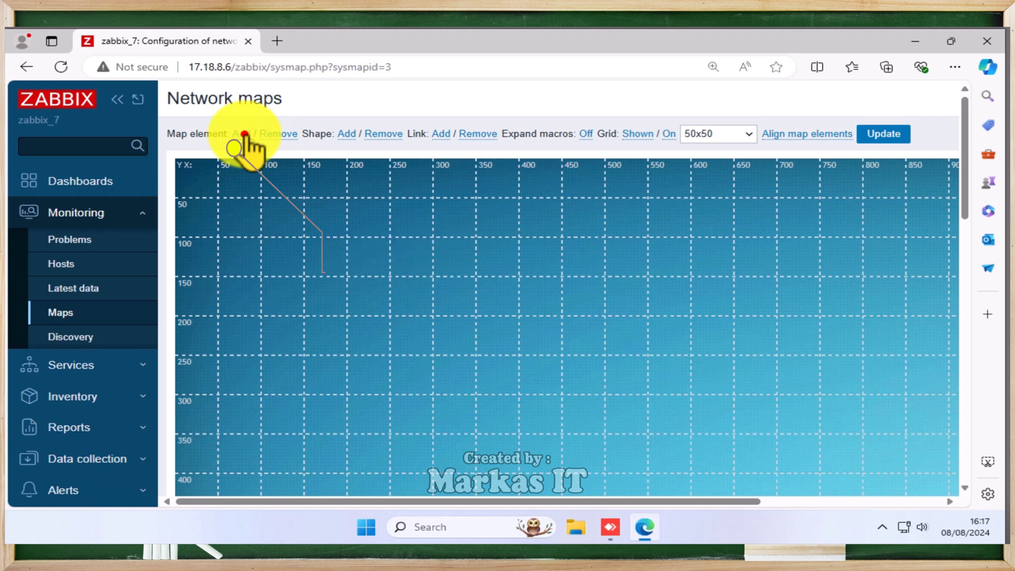
click(244, 133)
drag(211, 207, 417, 283)
click(409, 259)
click(448, 200)
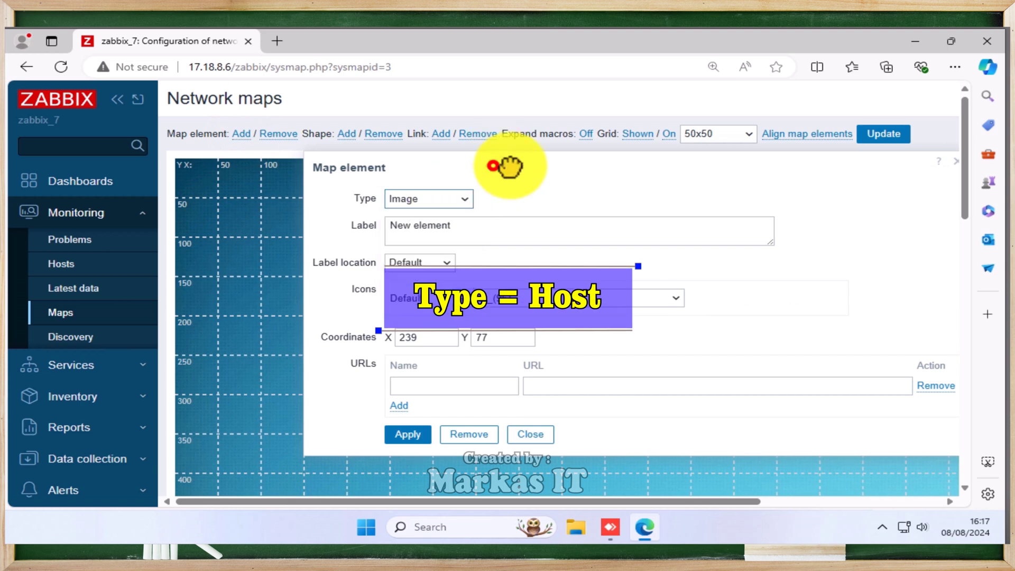
- Set the new map element's type to Host and its label to IP Camera - 01
drag(492, 163, 695, 167)
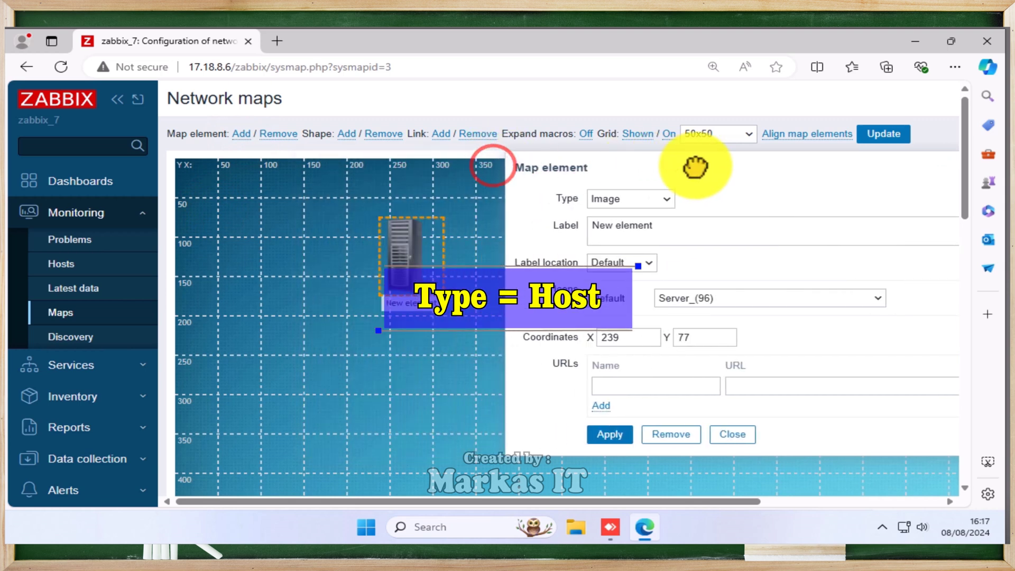
click(632, 197)
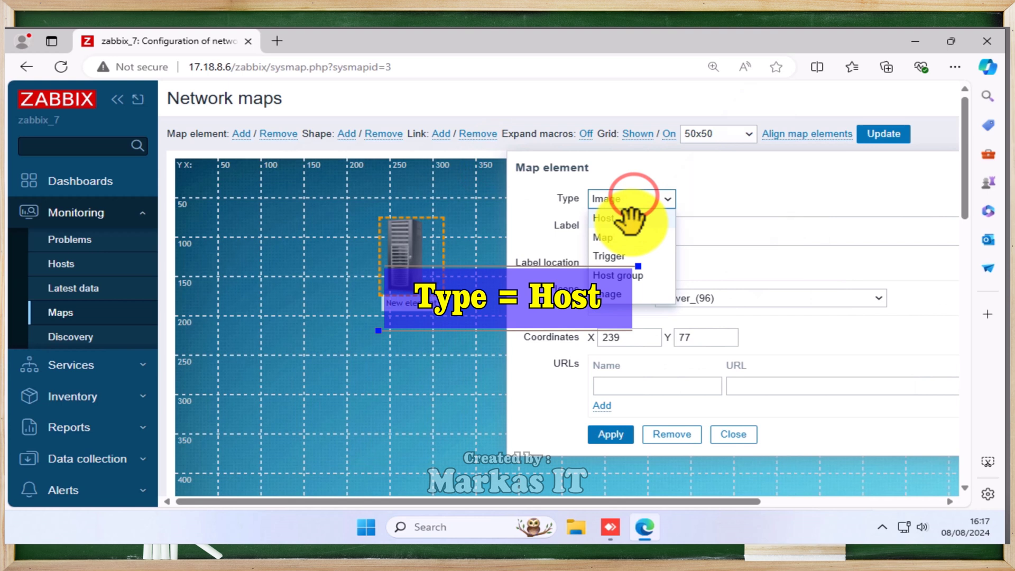
click(630, 218)
drag(719, 225, 584, 220)
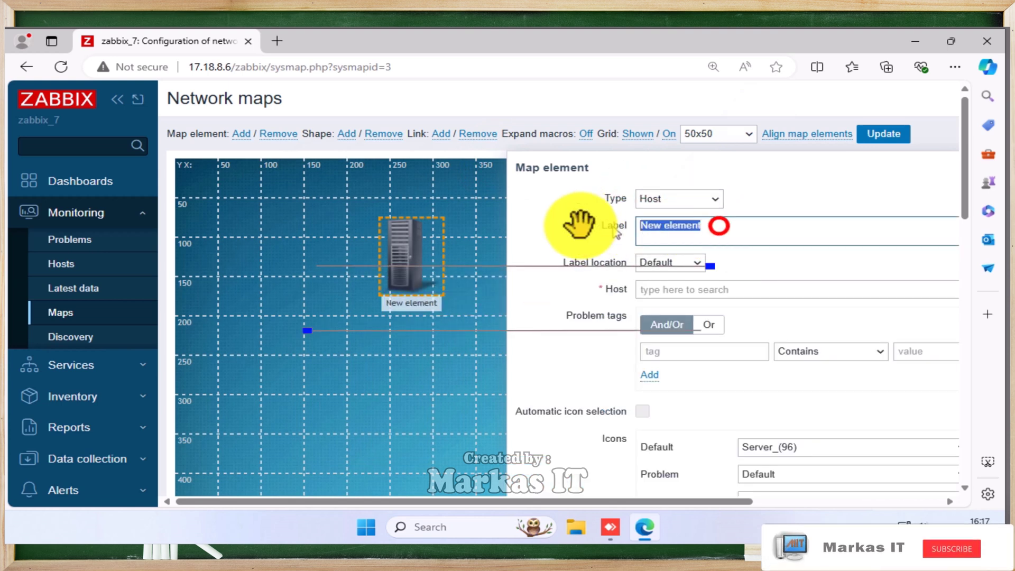
text(IP C)
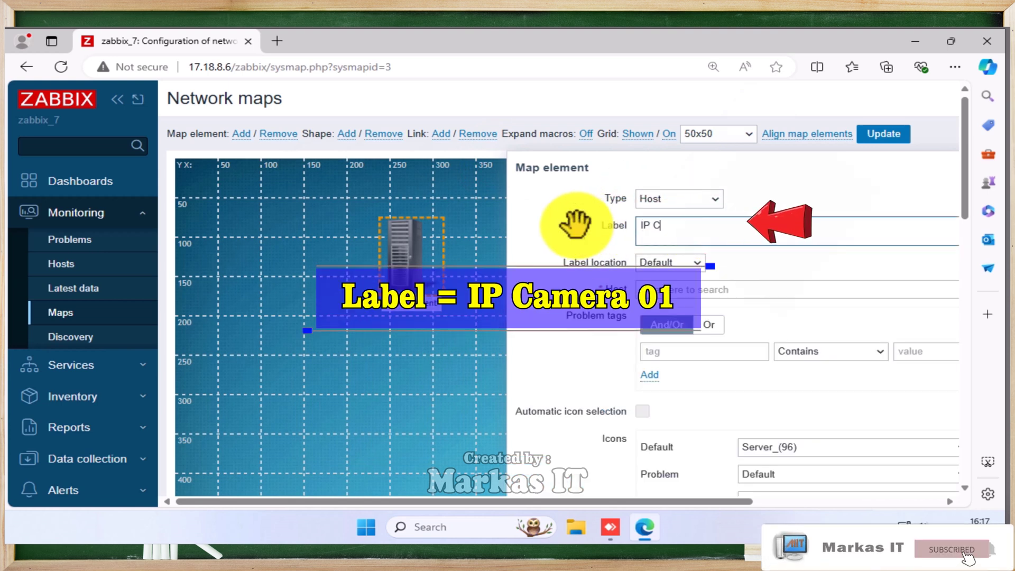
text(amera)
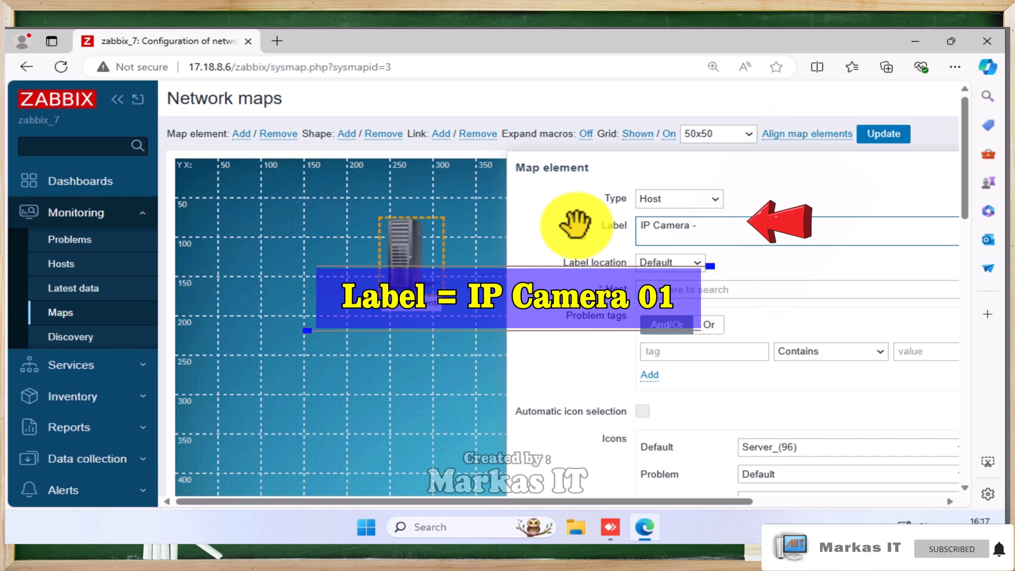
text( - 01)
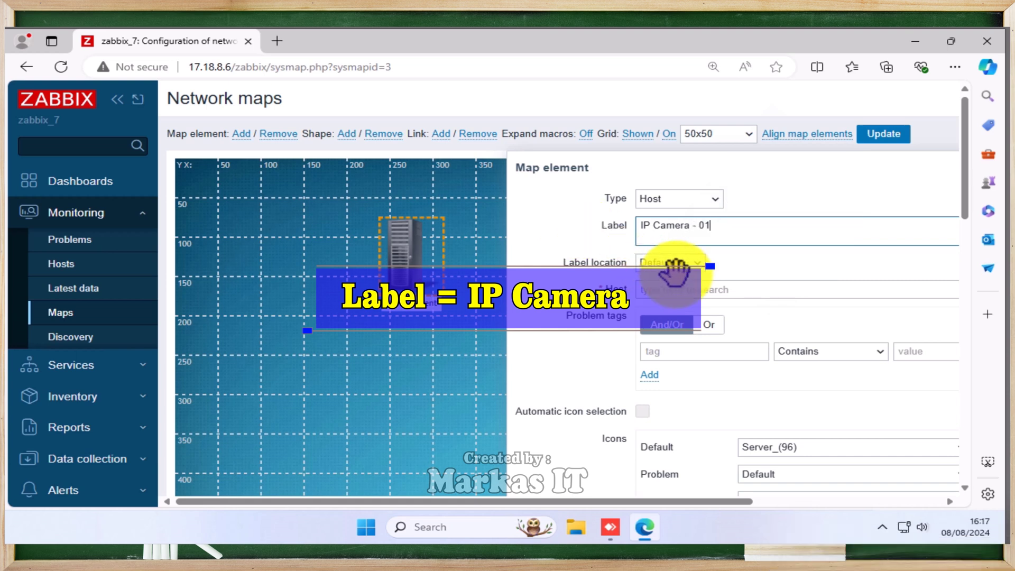
- Link the map element to the host IP Camera 01
click(678, 286)
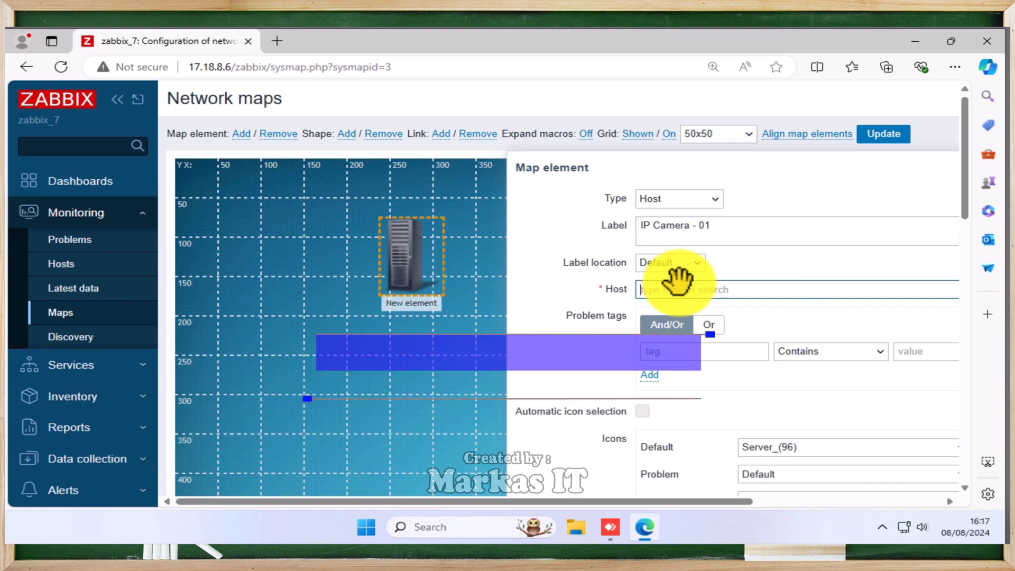
text(ip)
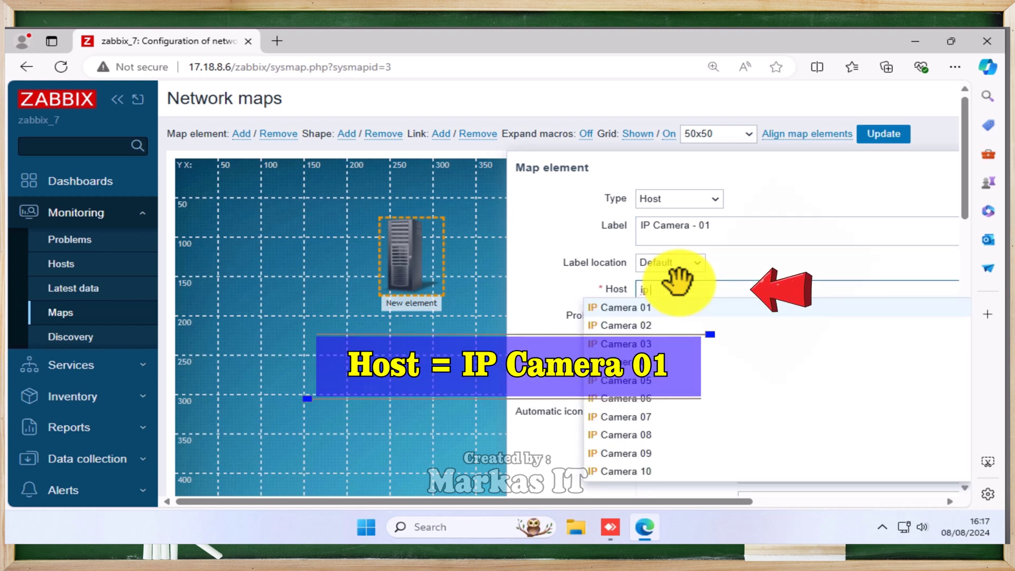
click(674, 307)
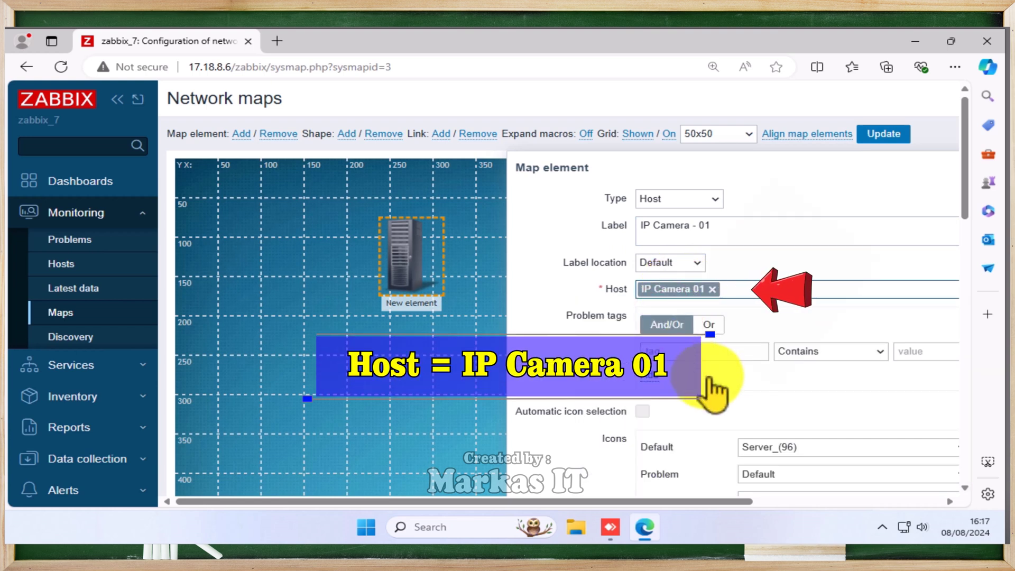
- Choose cctv-ip as the element's default icon, apply the settings and close the element's properties
scroll(714, 394, down, 3)
click(781, 375)
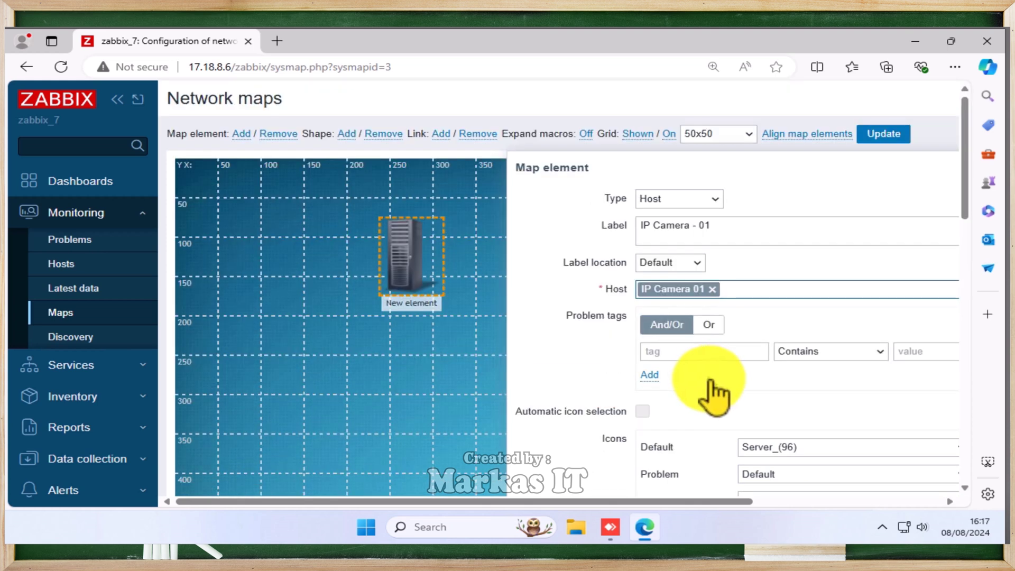
scroll(714, 394, down, 3)
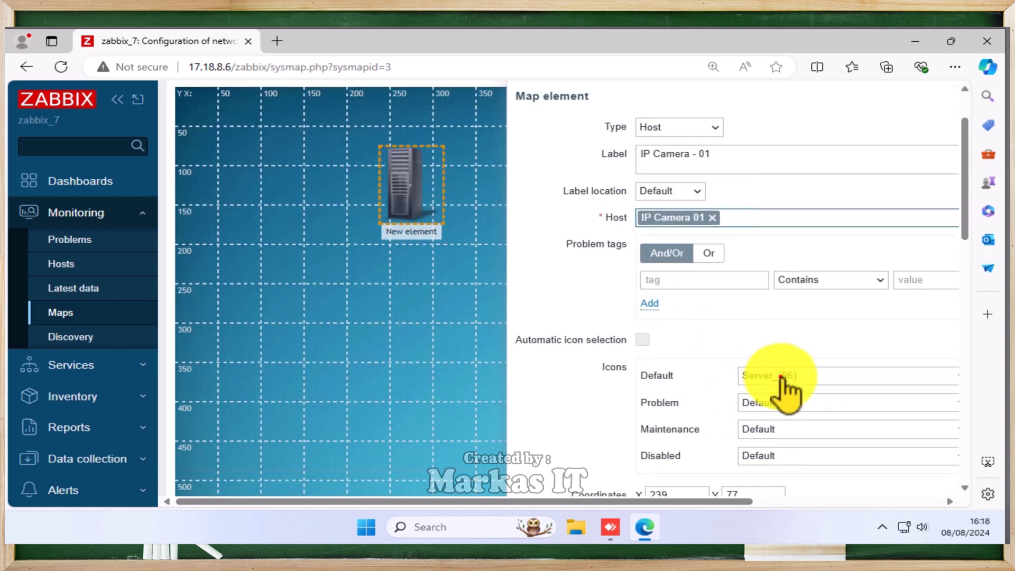
click(781, 376)
key(c)
key(l)
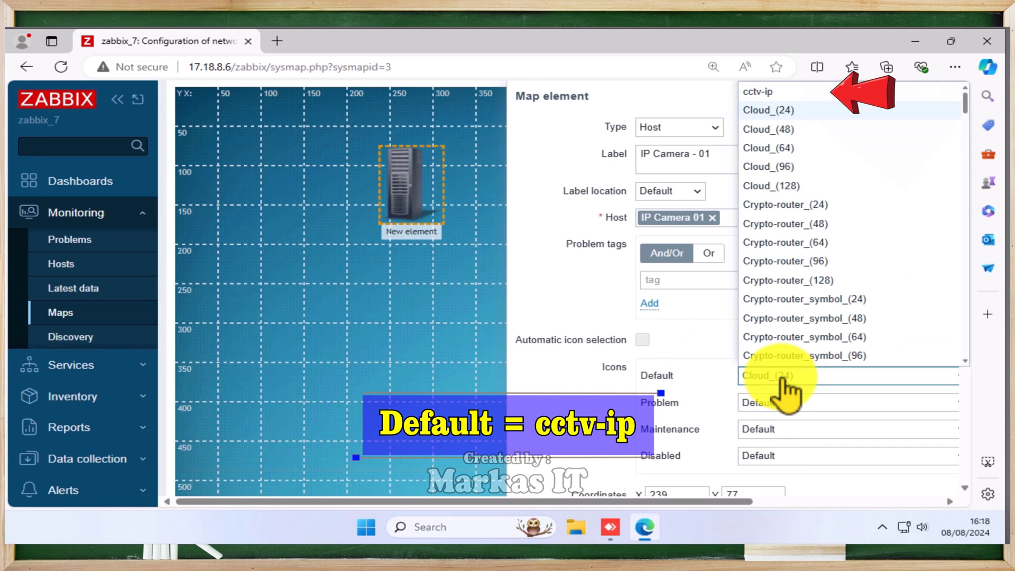
click(804, 94)
scroll(715, 317, down, 4)
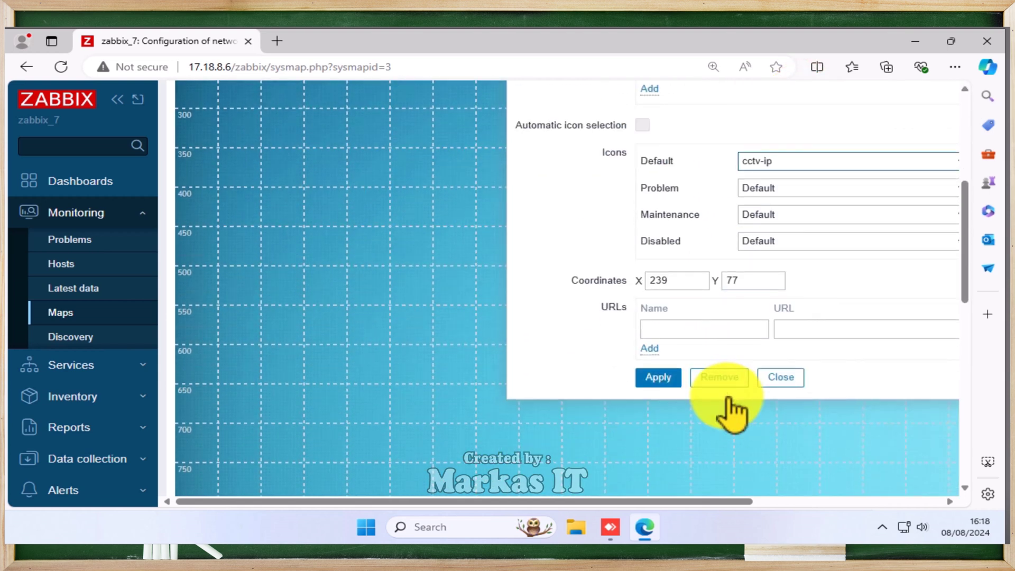
click(662, 377)
click(764, 378)
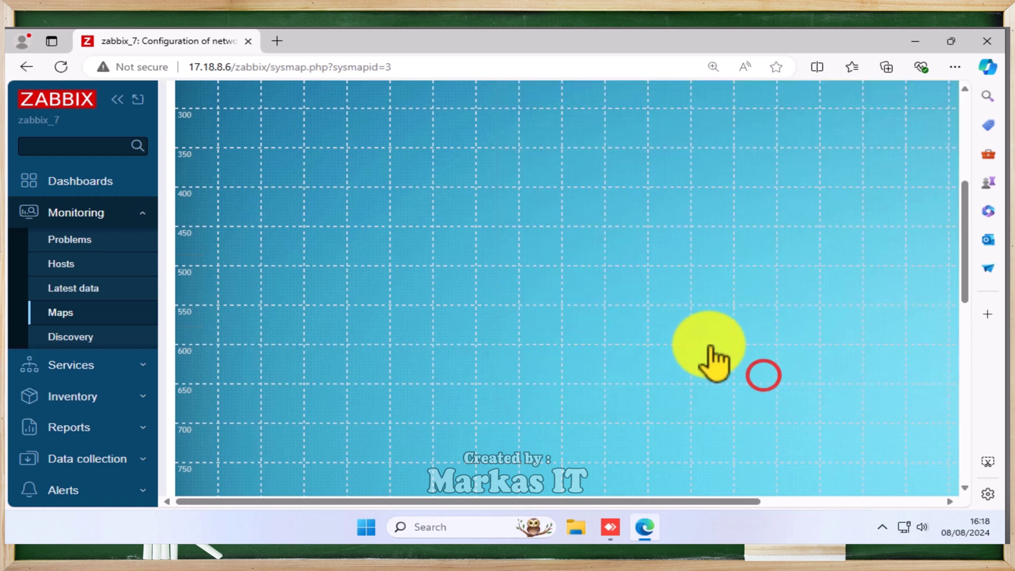
- Move the IP Camera - 01 element down the map to about Y 200
scroll(713, 353, up, 5)
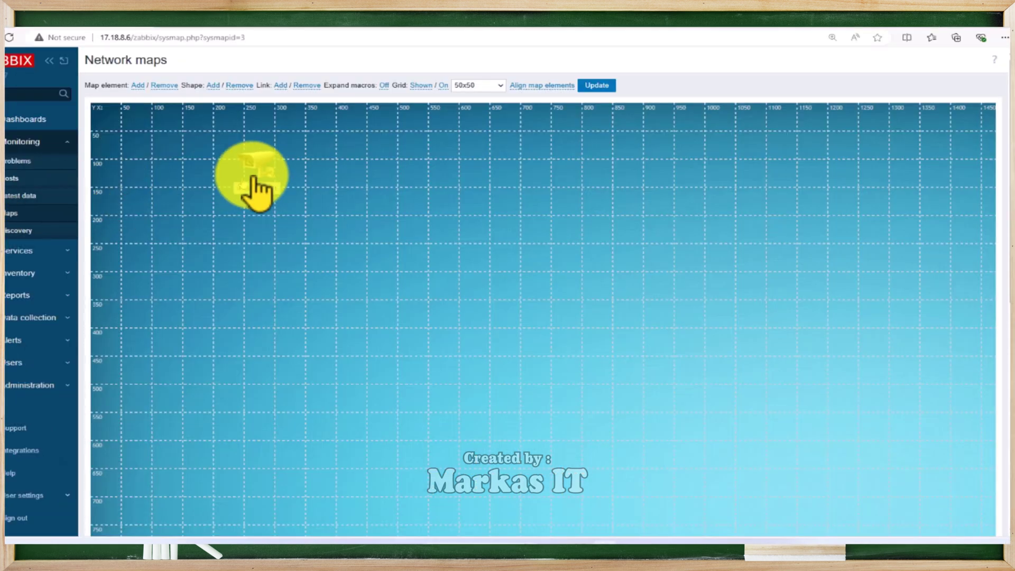
drag(420, 236, 403, 327)
drag(252, 224, 253, 225)
- Add a map element at about X 589, Y 177, with type Host and the label IP Camera - 02
click(138, 85)
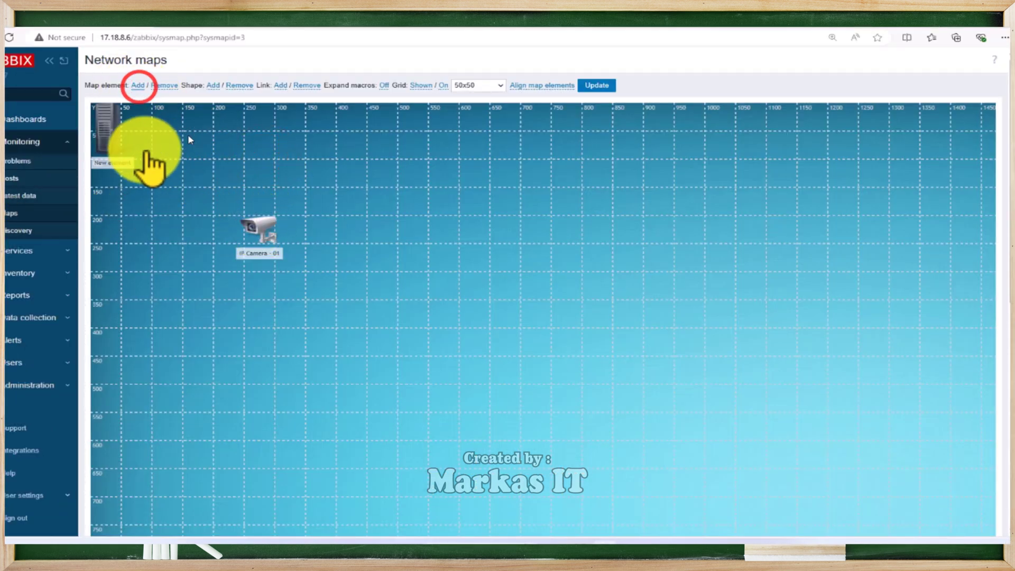
drag(113, 140, 470, 256)
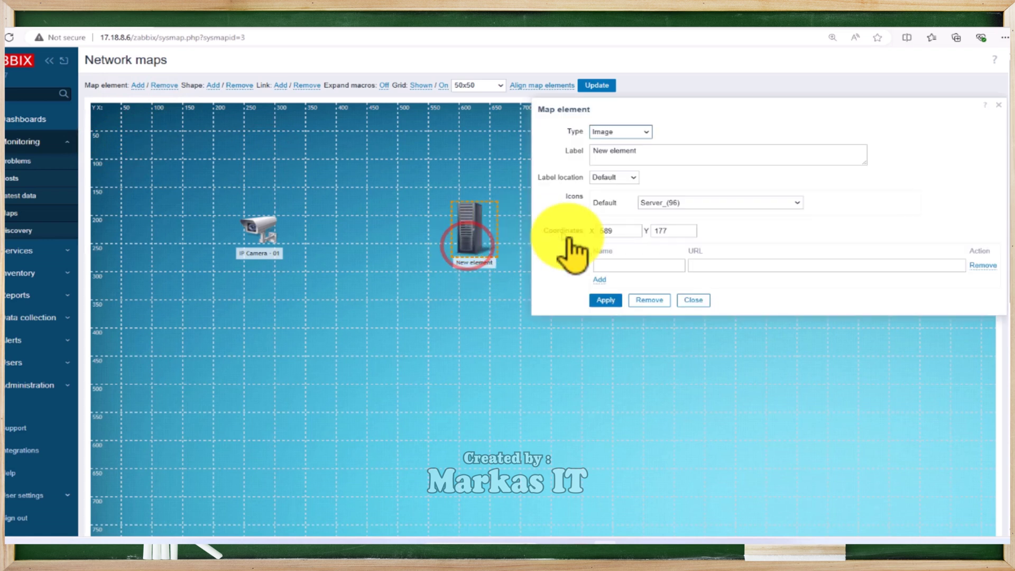
click(644, 132)
click(639, 141)
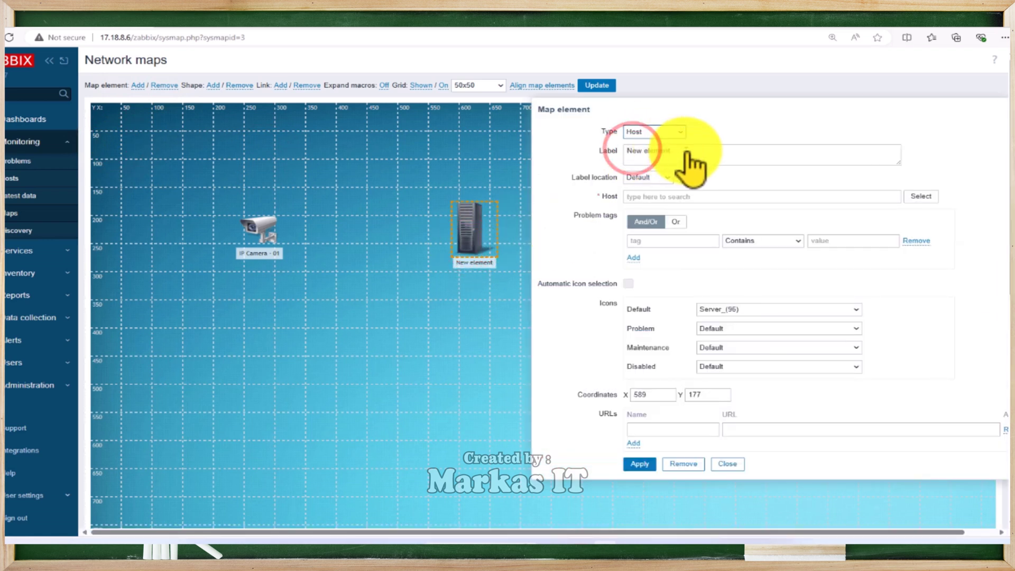
drag(685, 150, 568, 156)
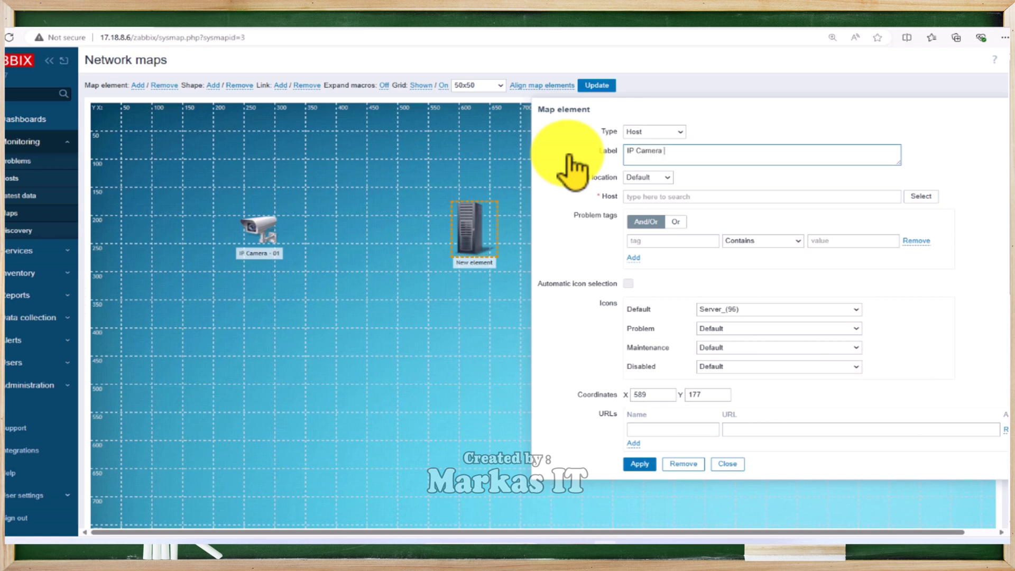
- Link the second camera's map element to the host IP Camera 02
click(642, 196)
text(ip)
click(656, 226)
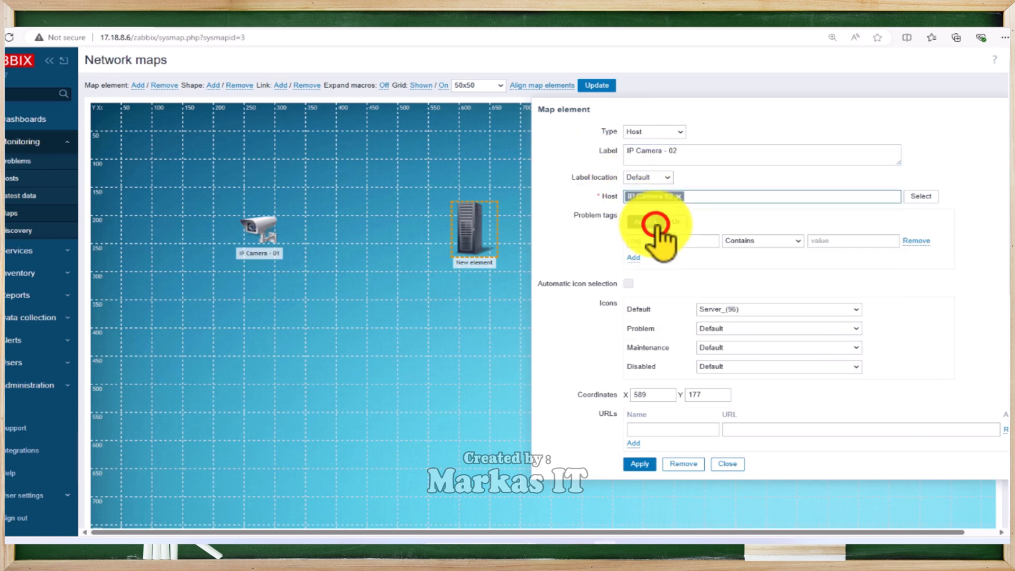
- Apply cctv-ip as the second camera's default icon, close its properties and move the element to about X 340, Y 290
click(739, 310)
key(c)
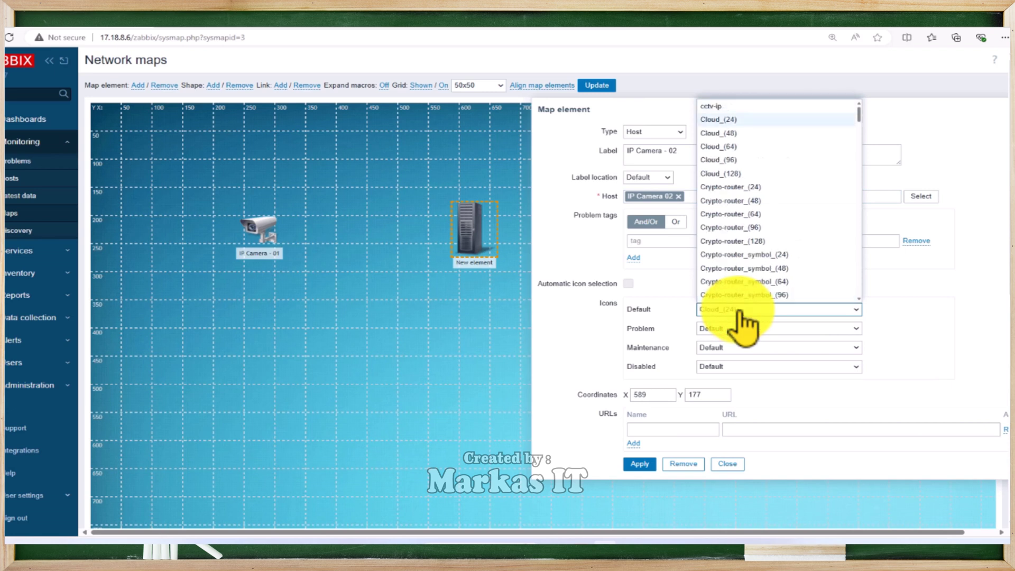
key(v)
key(c)
click(757, 106)
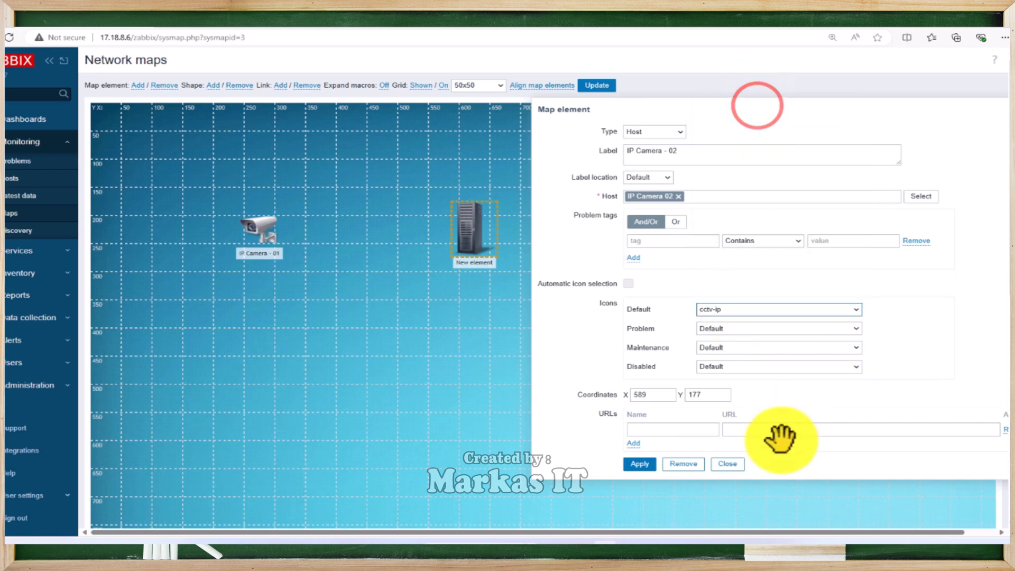
click(641, 465)
click(727, 465)
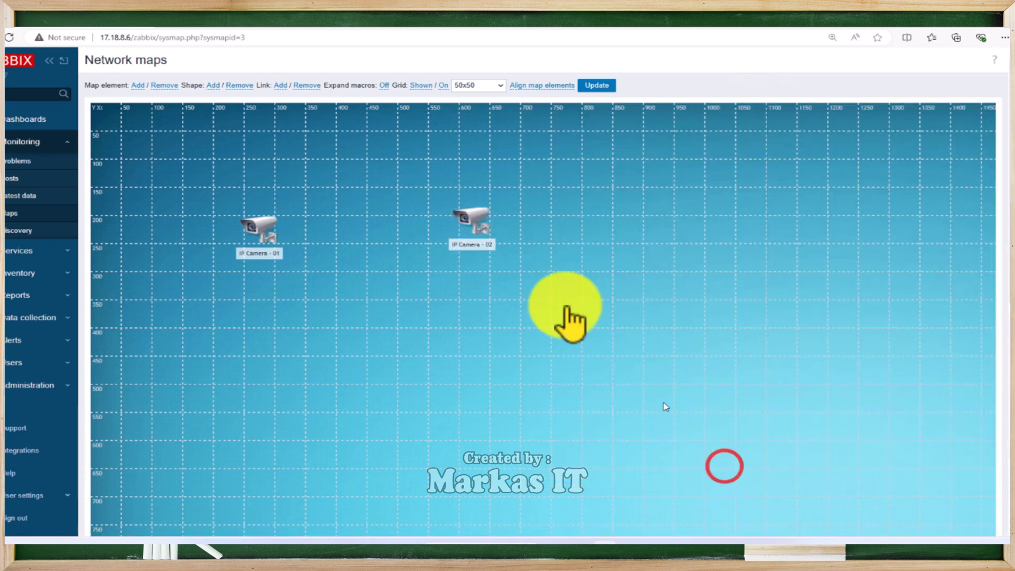
drag(480, 226, 333, 277)
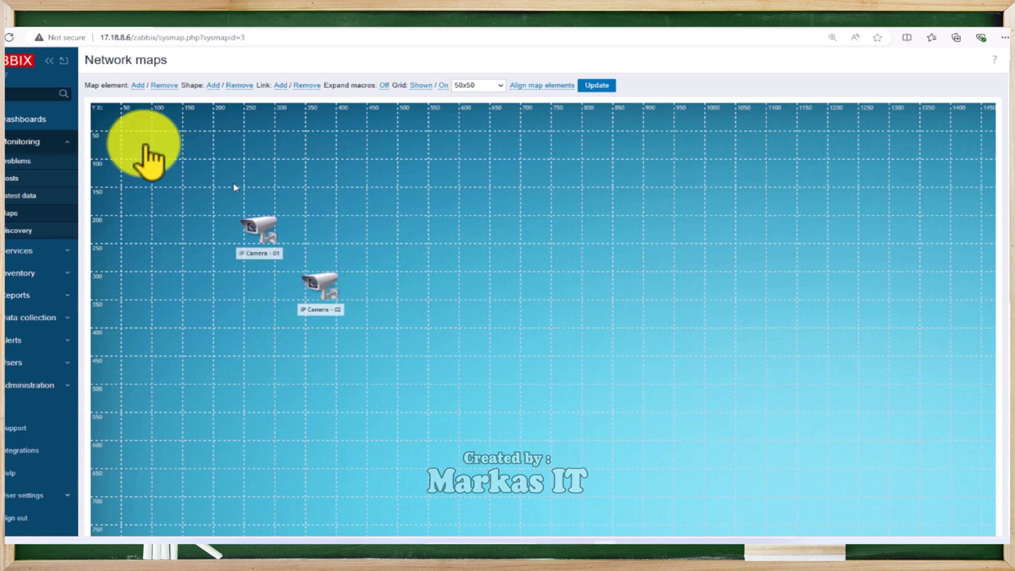
- Add another map element above IP Camera - 01 at about X 289, Y 27, with type Host and the label Router
click(137, 85)
drag(114, 137, 291, 154)
click(635, 132)
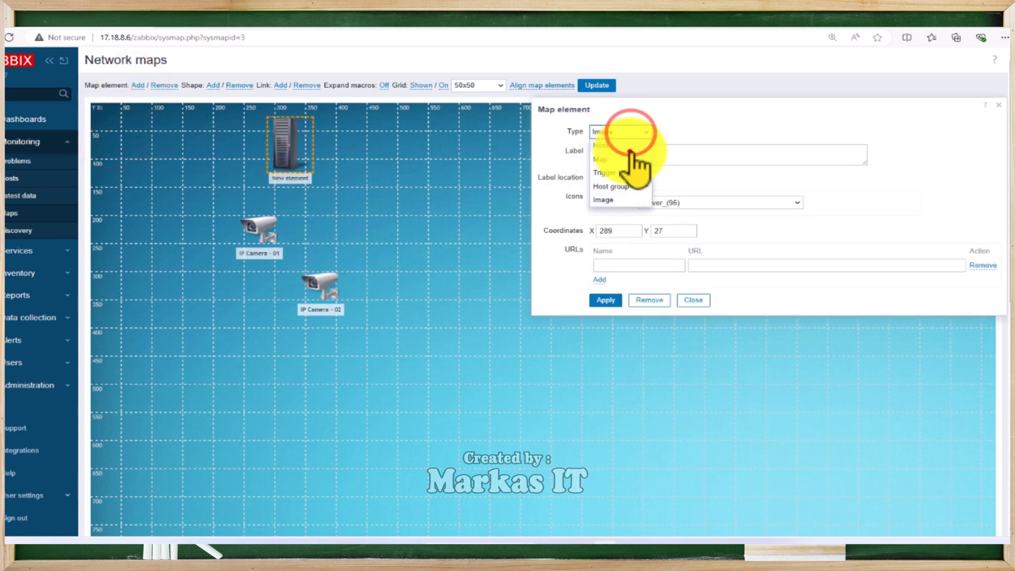
click(641, 169)
drag(695, 152, 611, 154)
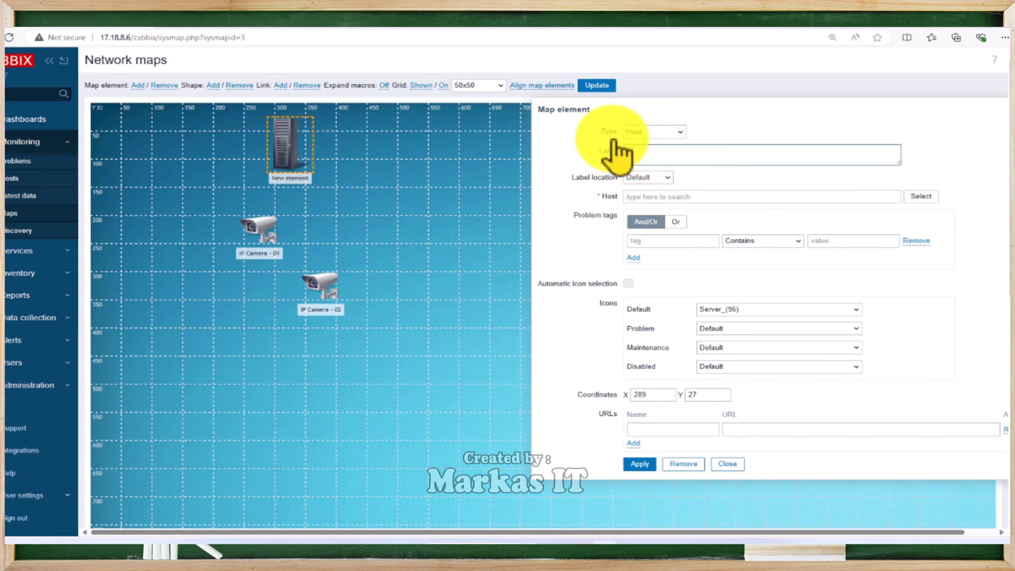
- Link the new map element to the host Router
click(679, 195)
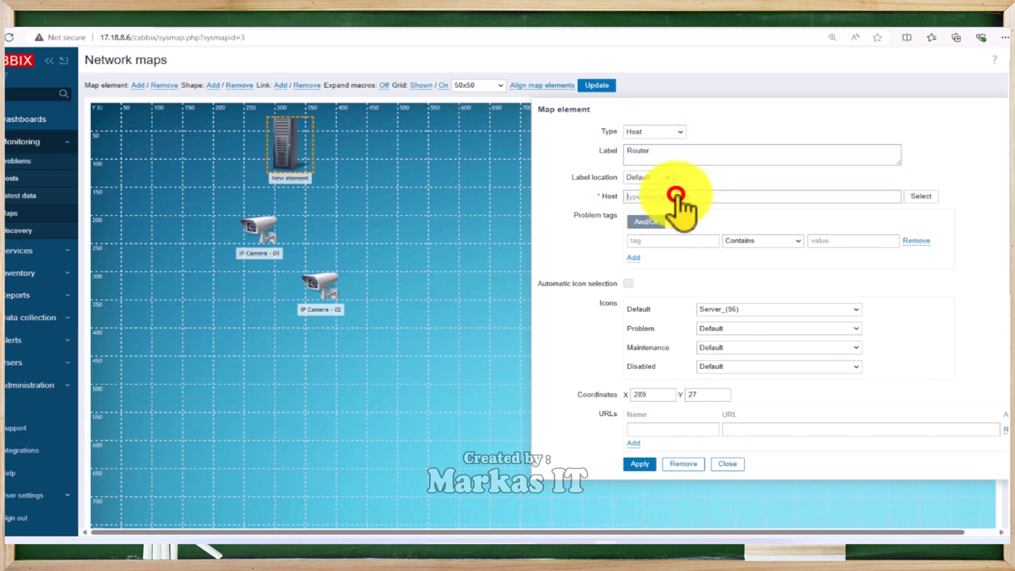
text(route)
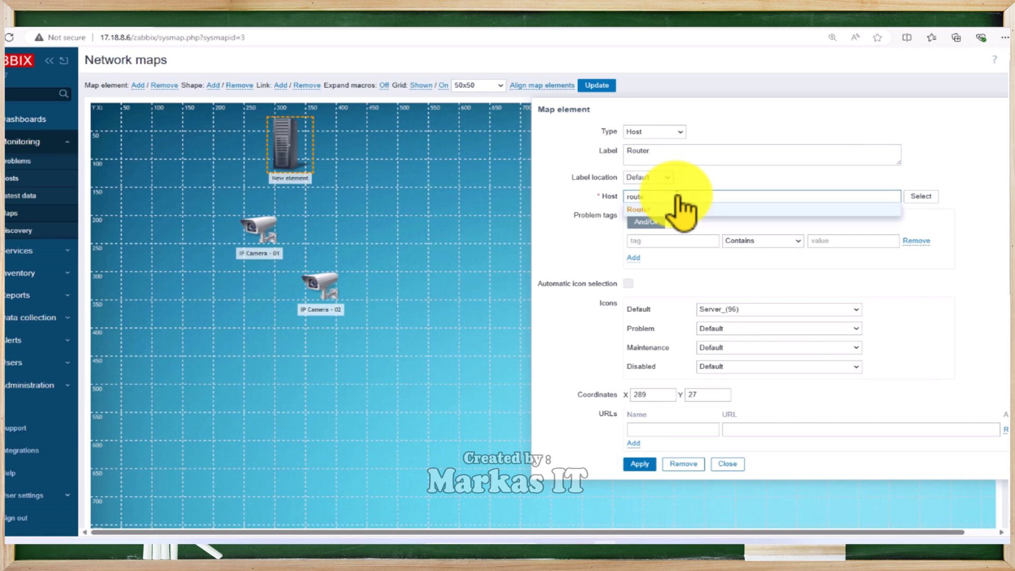
click(681, 209)
- Set the Router element's default icon to Router_(64) and apply it
click(718, 310)
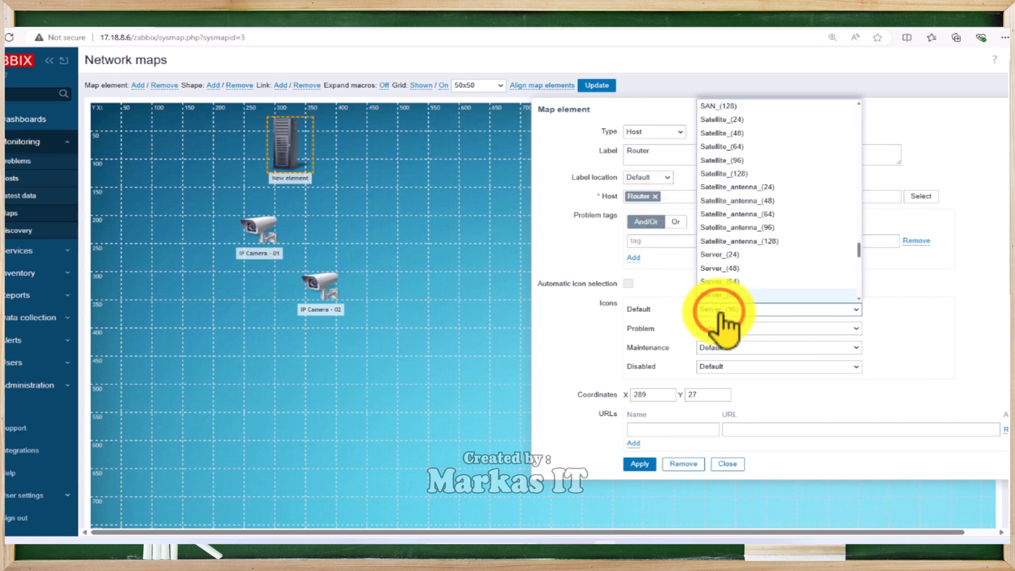
key(r)
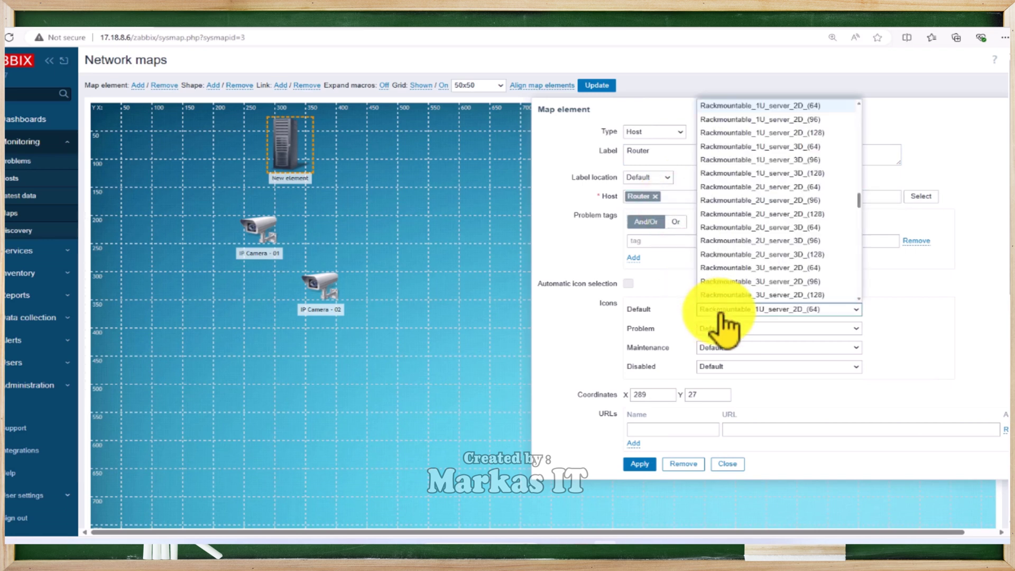
scroll(745, 288, down, 5)
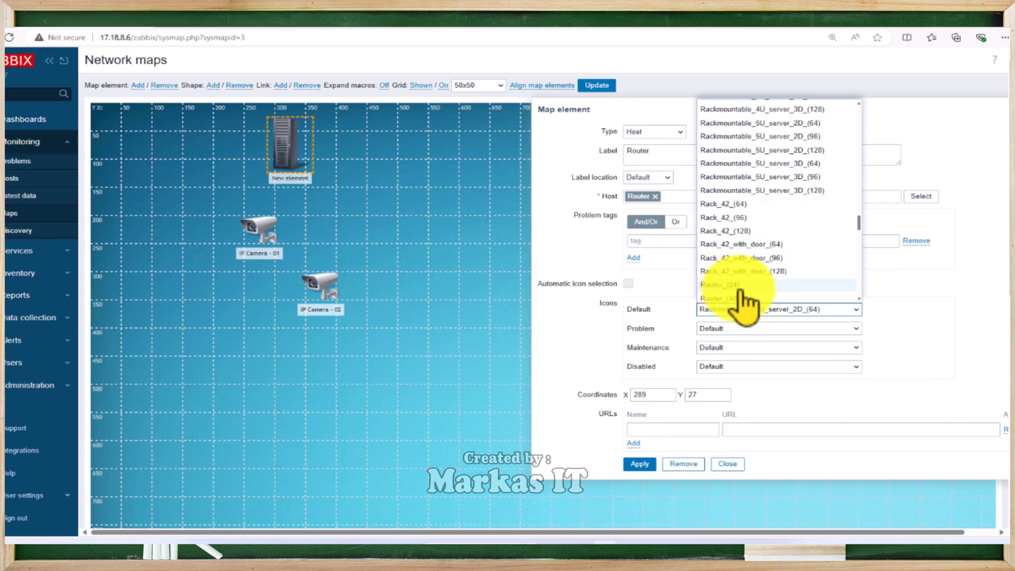
click(767, 211)
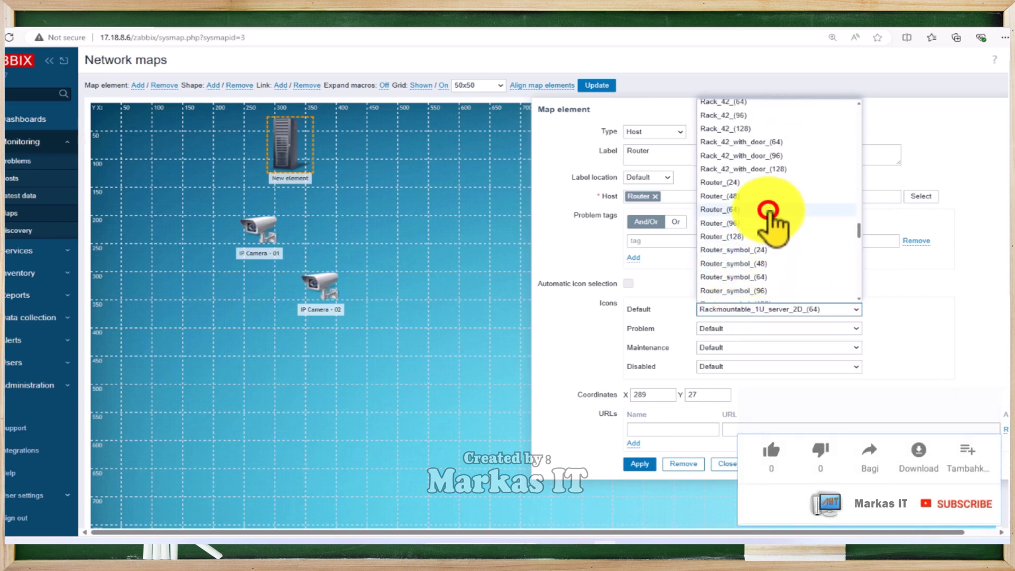
click(640, 464)
- Apply Router_symbol_(64) as the Router's default icon, close its properties and move it level with IP Camera - 01, at about X 540
click(728, 311)
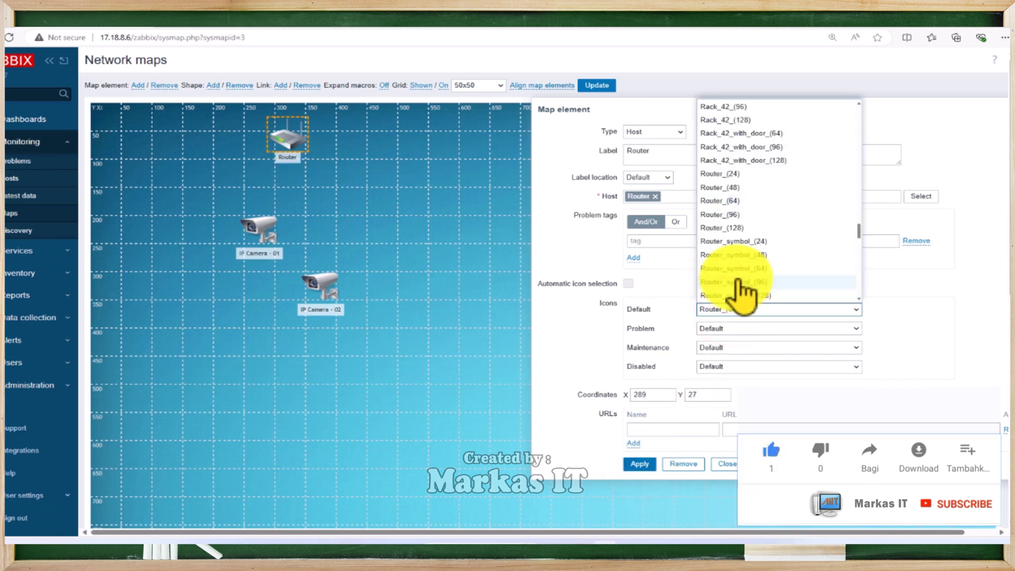
click(735, 268)
click(646, 459)
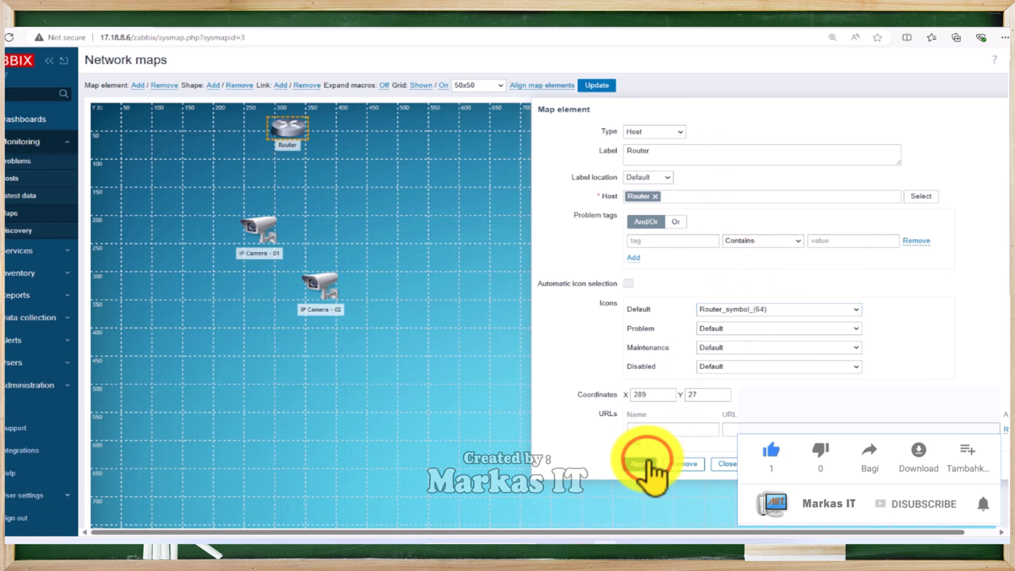
click(723, 463)
drag(280, 128, 430, 227)
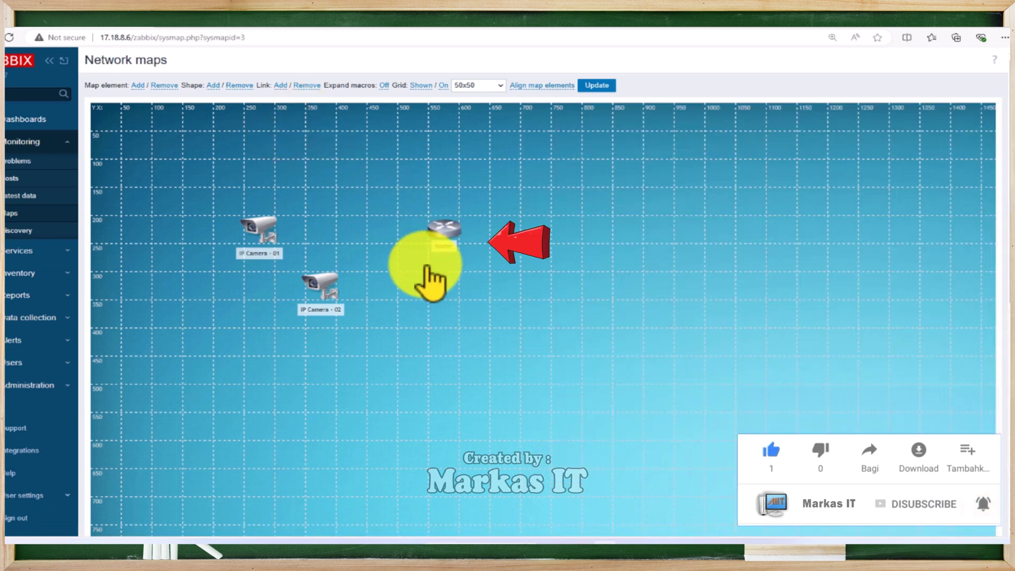
- Add a link between the Router and IP Camera - 01 elements, apply it and close the mass update form
click(440, 246)
shift+click(254, 230)
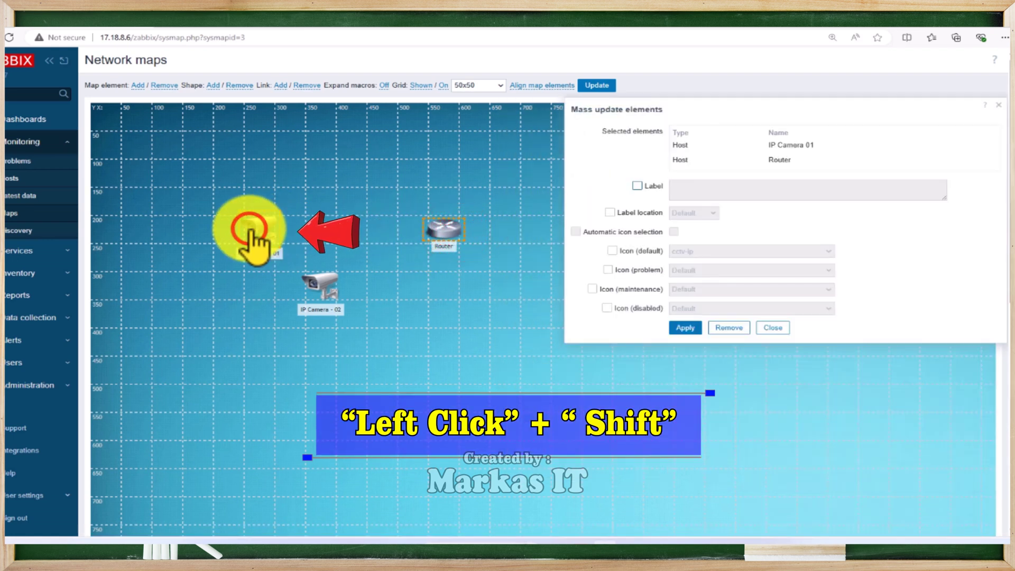
click(282, 84)
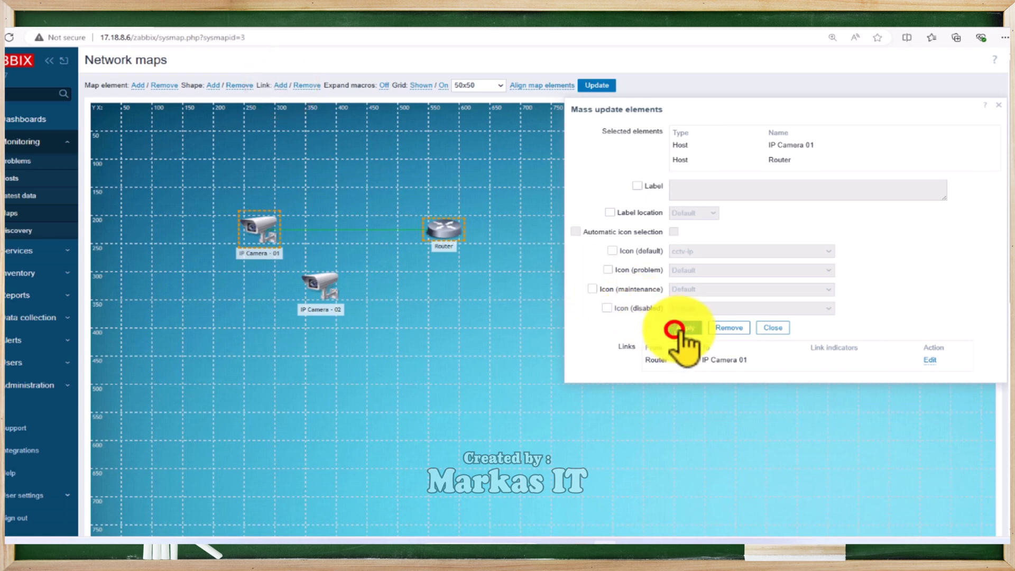
click(777, 328)
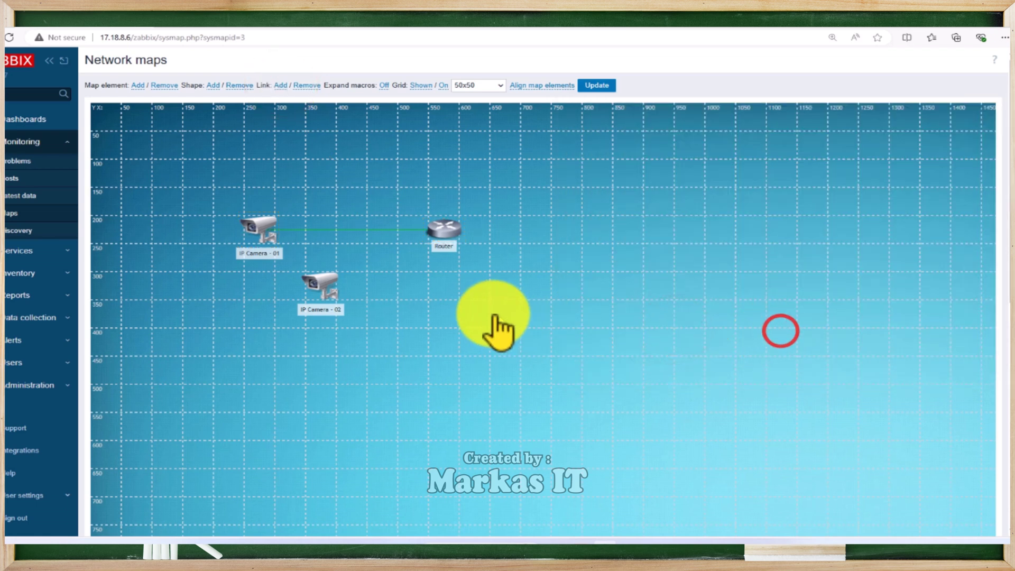
- Add a link between the IP Camera - 02 and Router elements, apply it and close the mass update form
click(328, 286)
ctrl+click(439, 231)
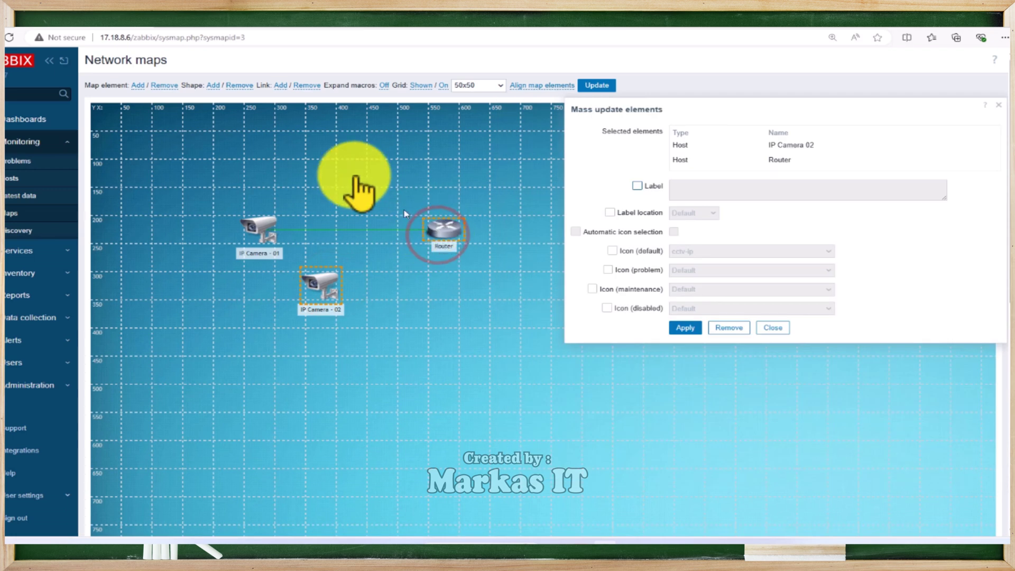
click(279, 87)
click(682, 328)
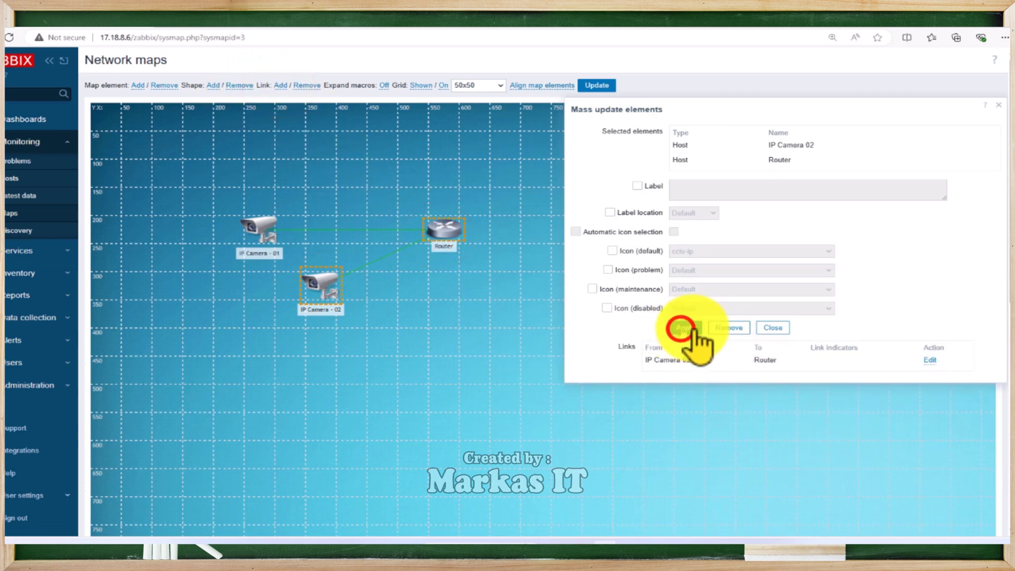
click(772, 328)
- Align the cameras vertically, moving IP Camera - 01 to about X 243, Y 143 and IP Camera - 02 to about X 243, Y 293
click(529, 354)
drag(256, 235, 253, 205)
drag(326, 291, 268, 278)
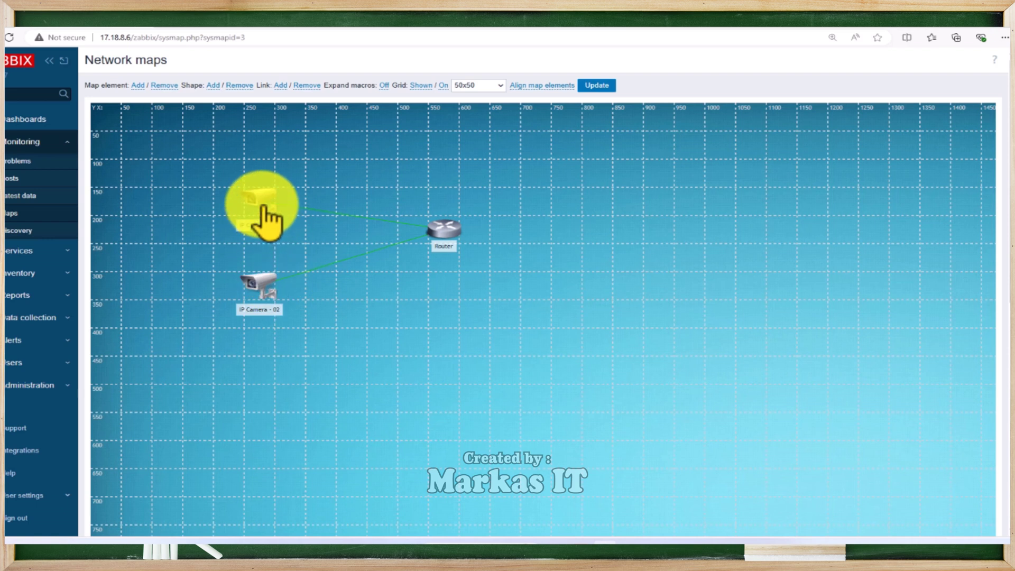
- Set the label location of the IP Camera - 01 element to Left, apply it and close the properties
click(268, 204)
click(640, 179)
click(631, 221)
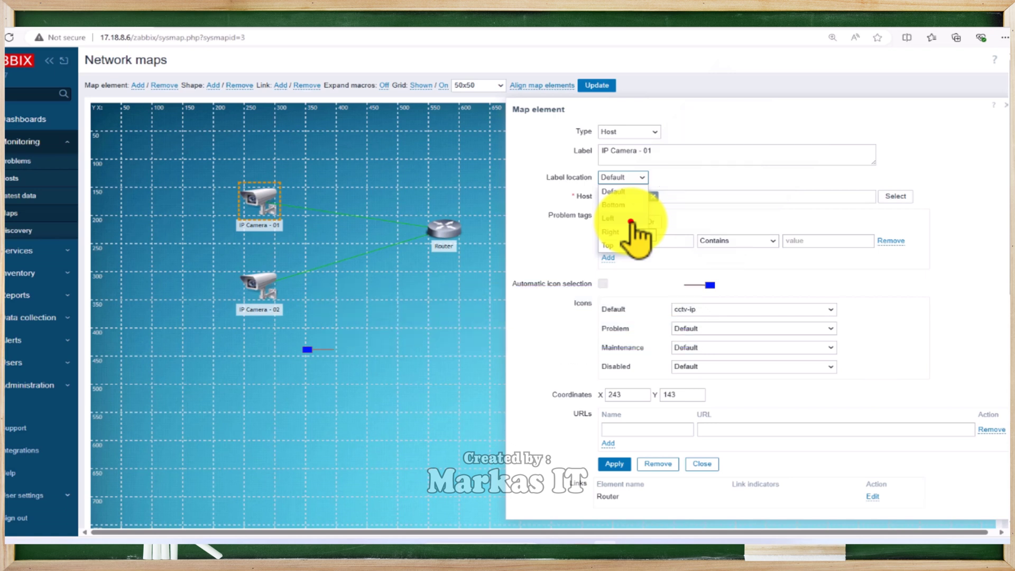
click(614, 464)
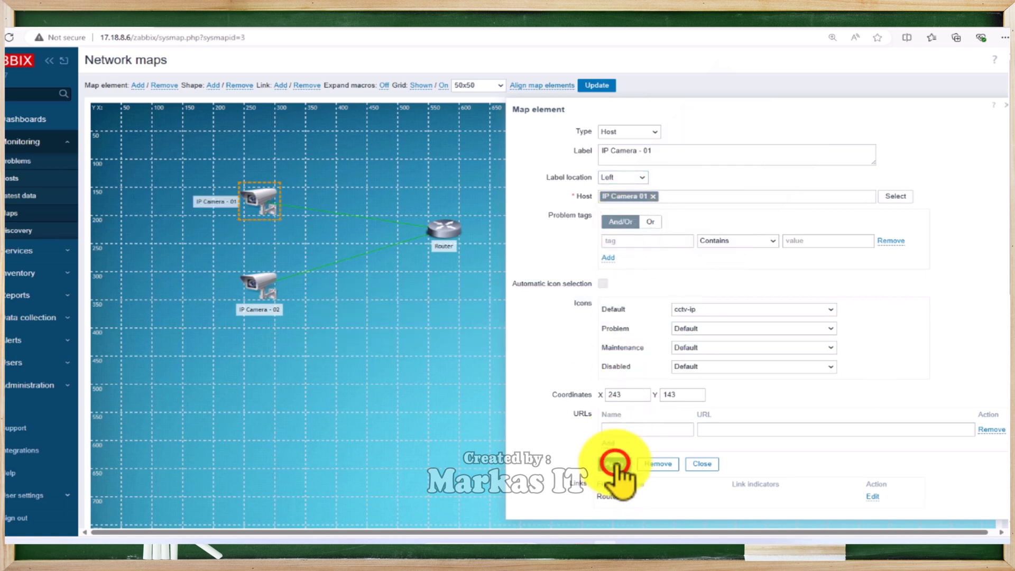
click(702, 465)
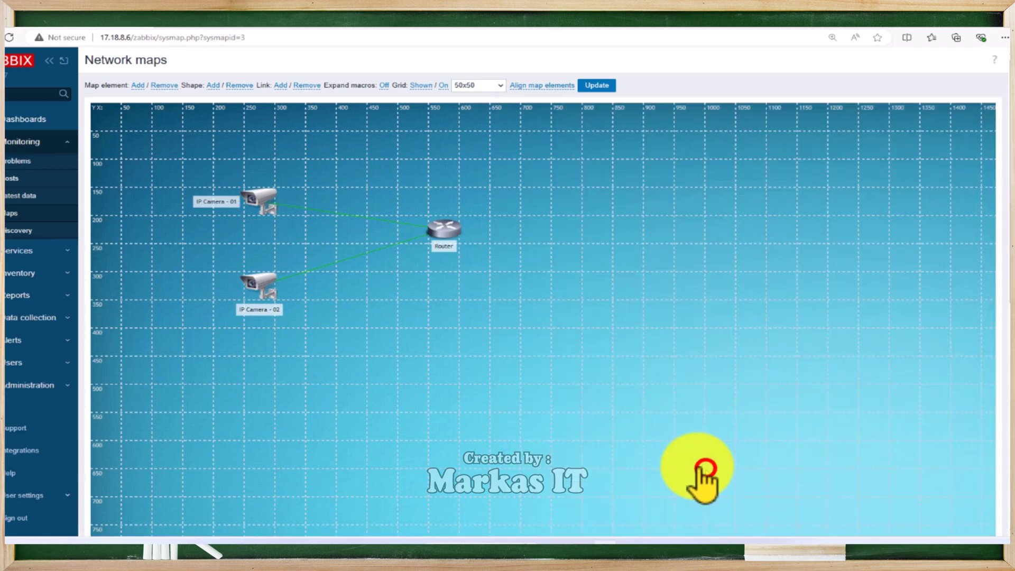
- Set the label location of the IP Camera - 02 element to Left, apply it and close the properties
click(264, 289)
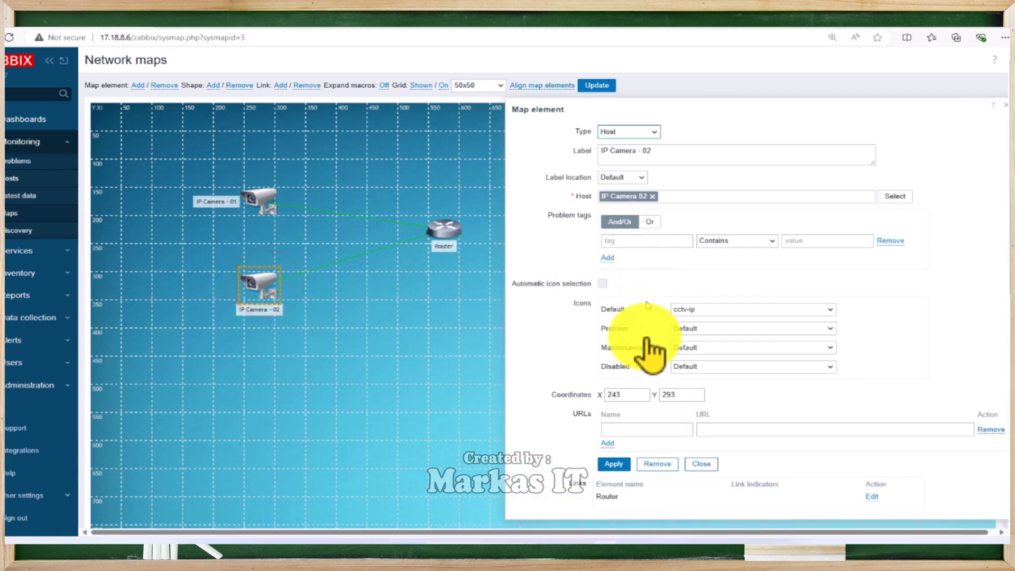
click(635, 177)
click(626, 218)
click(613, 464)
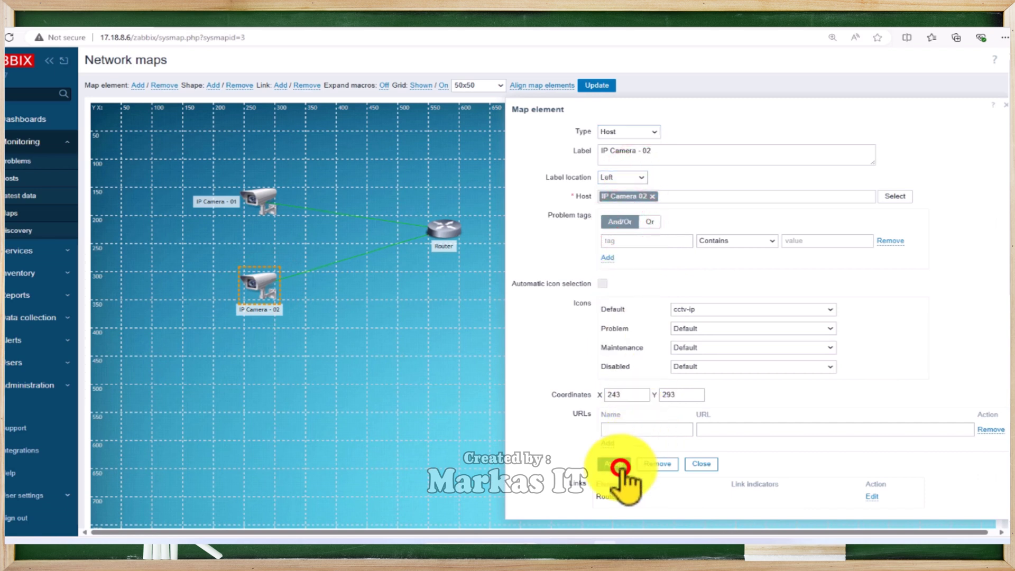
click(691, 465)
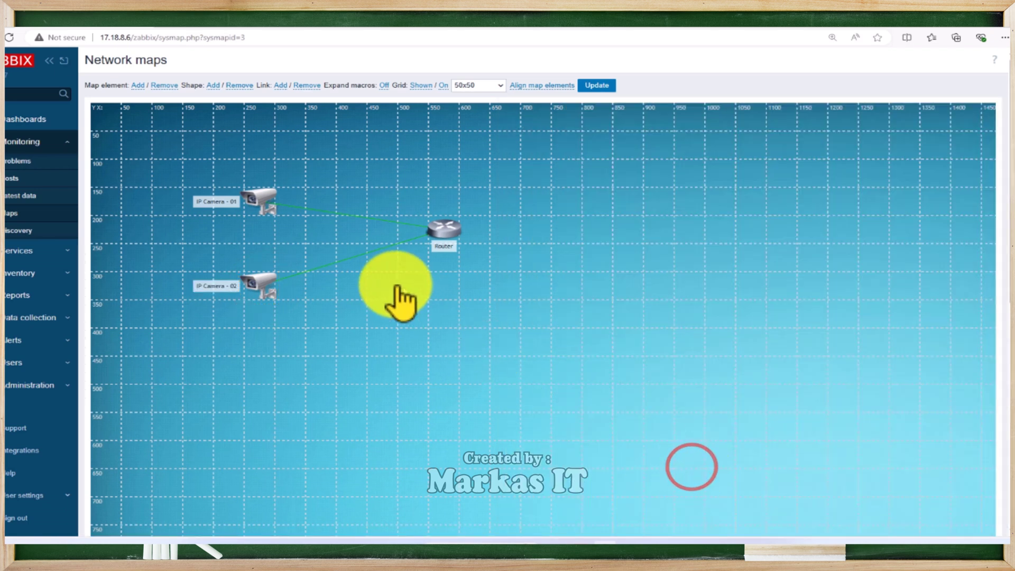
- Duplicate the IP Camera - 02 element with its router link and place the copy directly below it at X 243, Y 443
right_click(262, 284)
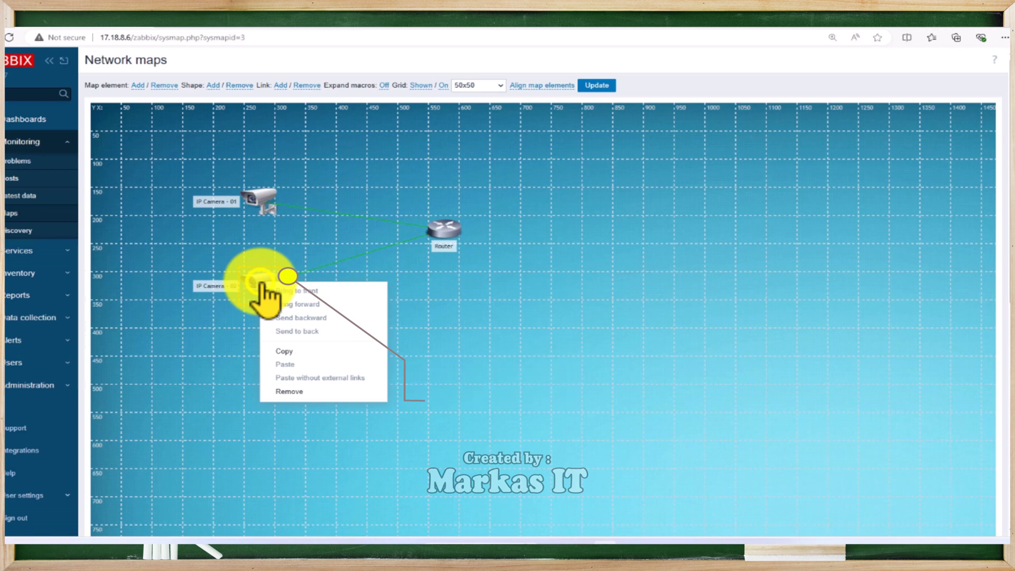
click(311, 352)
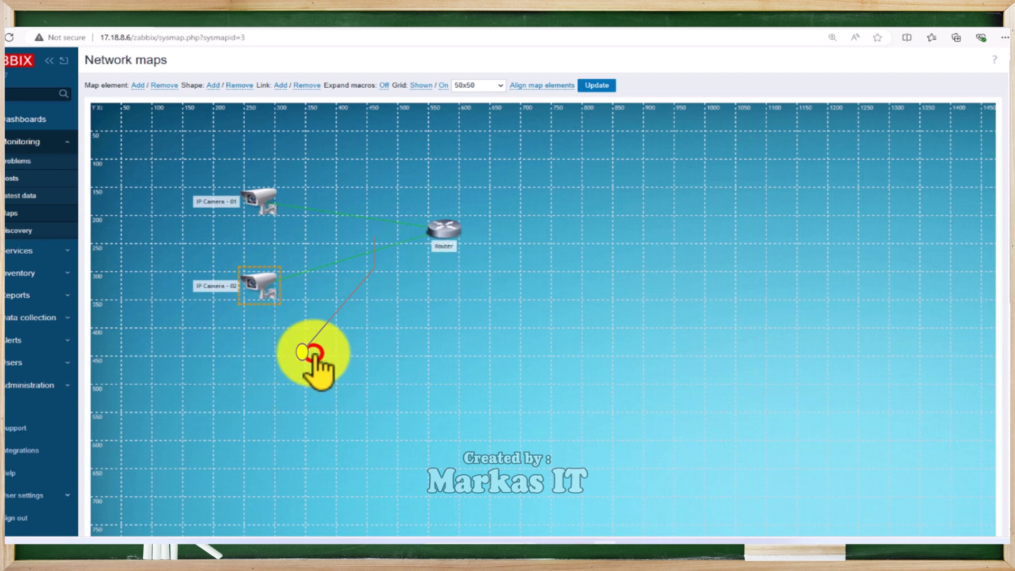
right_click(350, 363)
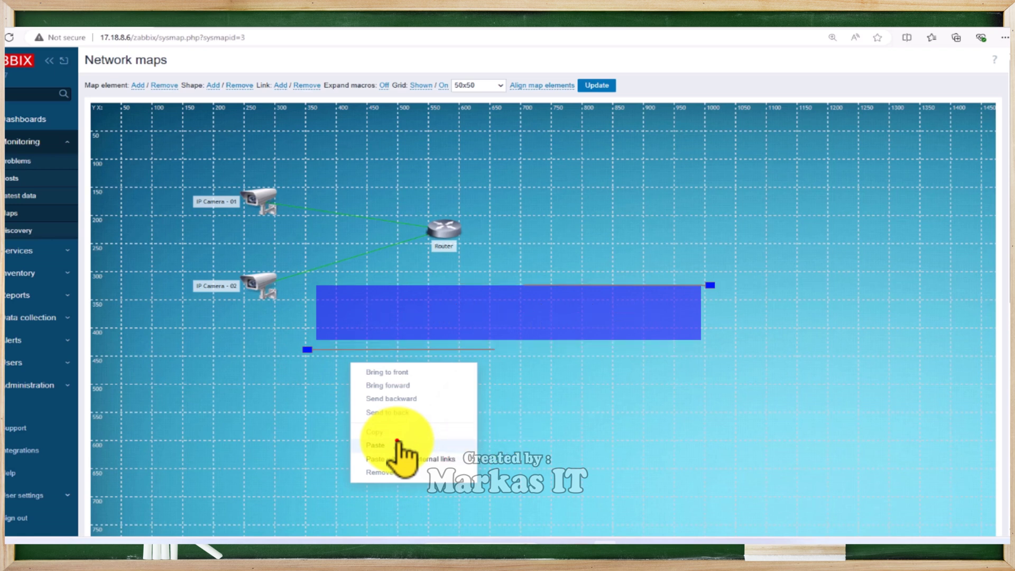
click(396, 441)
drag(389, 372, 266, 370)
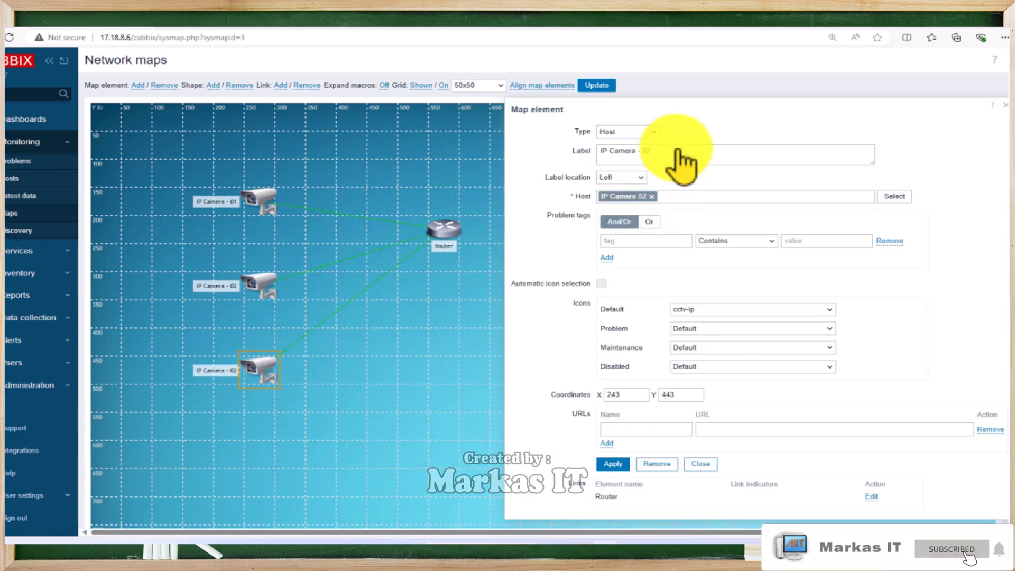
- Label the new camera element IP Camera - 03, assign it the host IP Camera 03, apply it and close the properties
text(3)
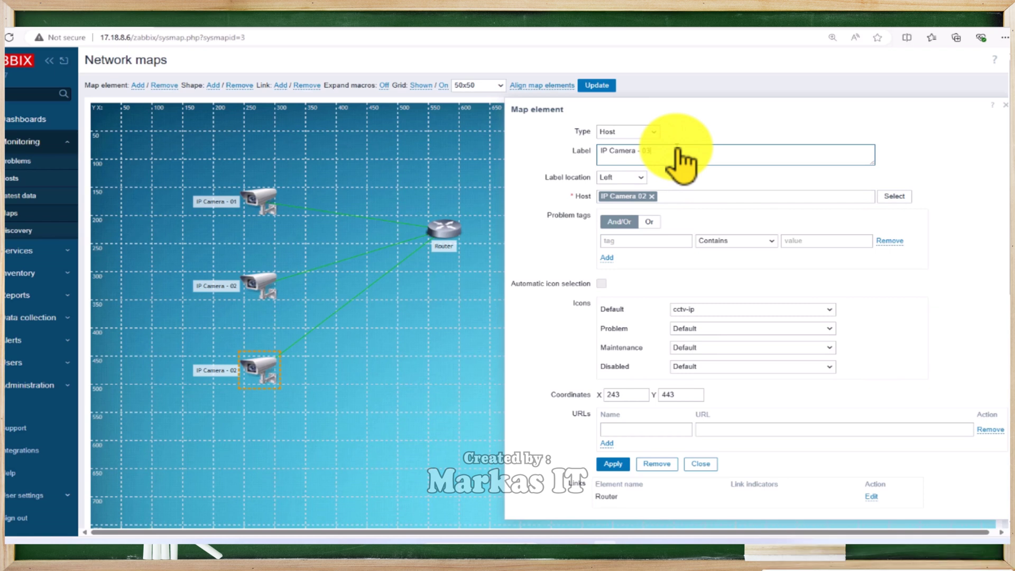
click(652, 196)
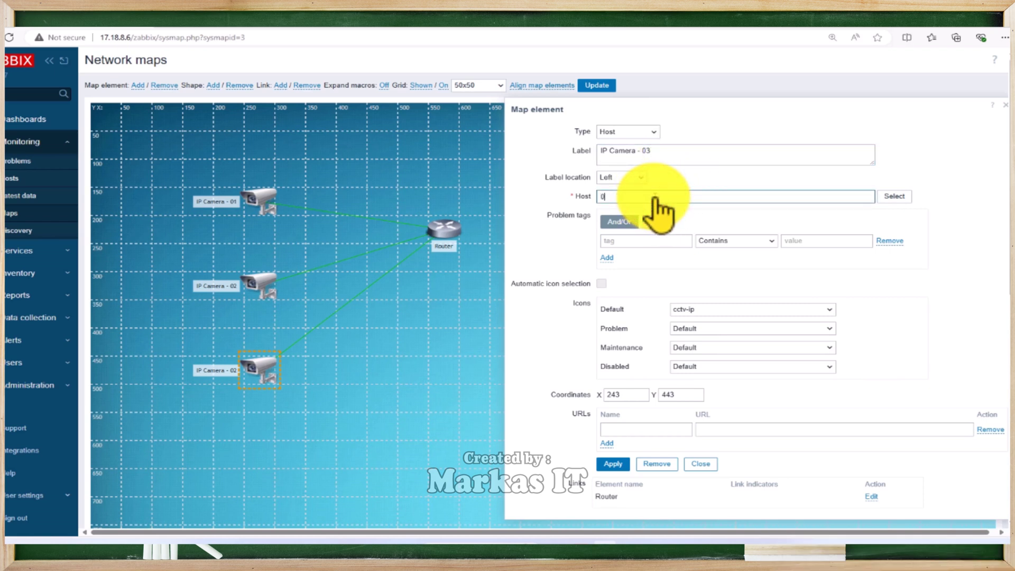
text(03)
click(663, 209)
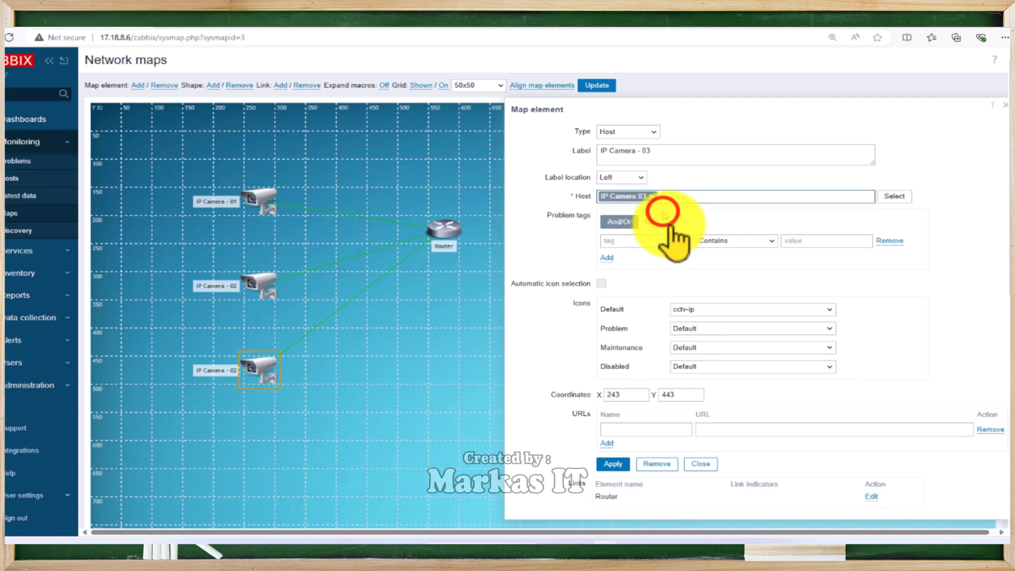
click(619, 465)
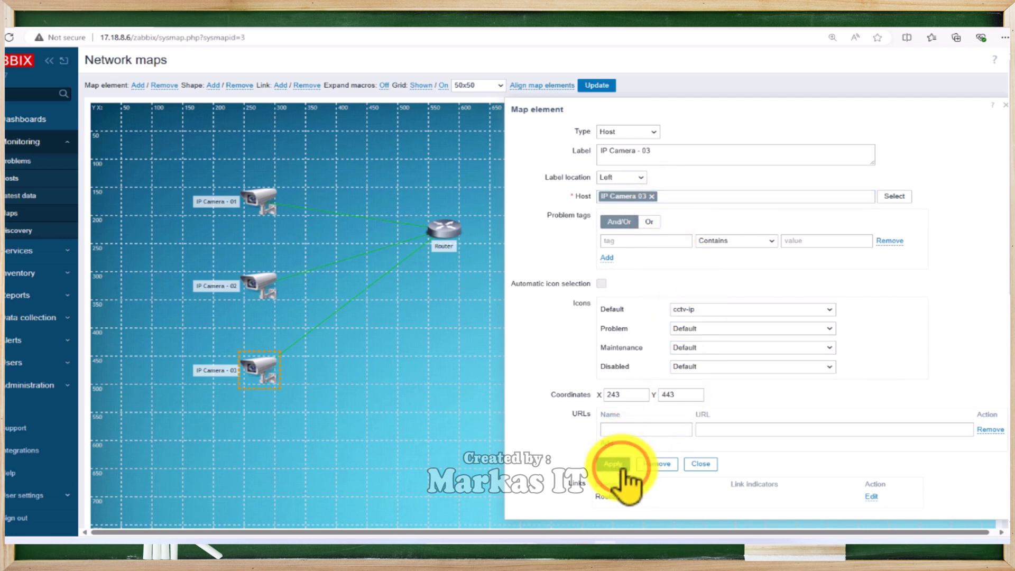
click(700, 463)
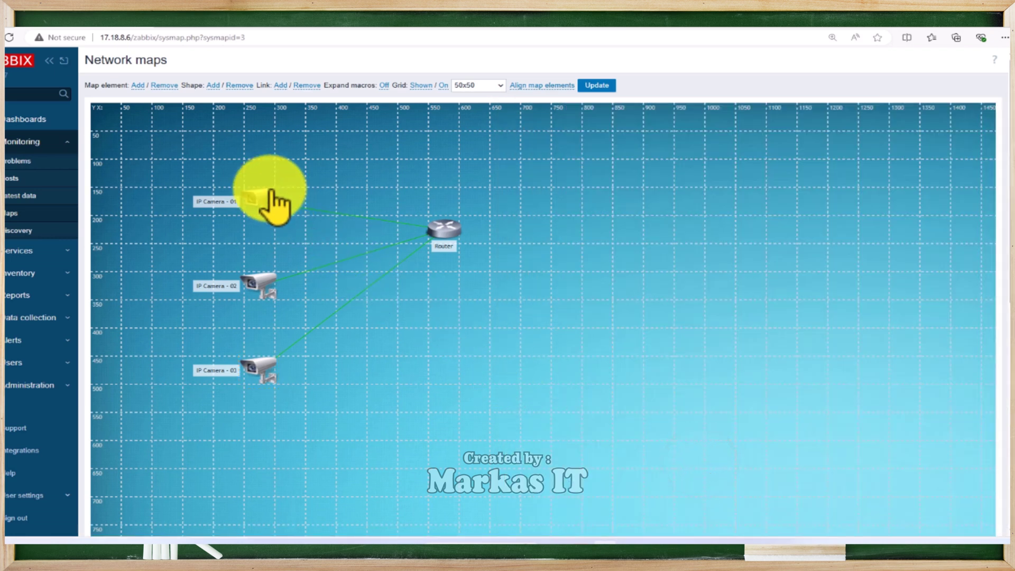
- Rearrange the cameras, moving IP Camera - 02 to about X 193, Y 243 and IP Camera - 03 to about X 243, Y 343
drag(267, 283, 240, 256)
drag(261, 365, 249, 314)
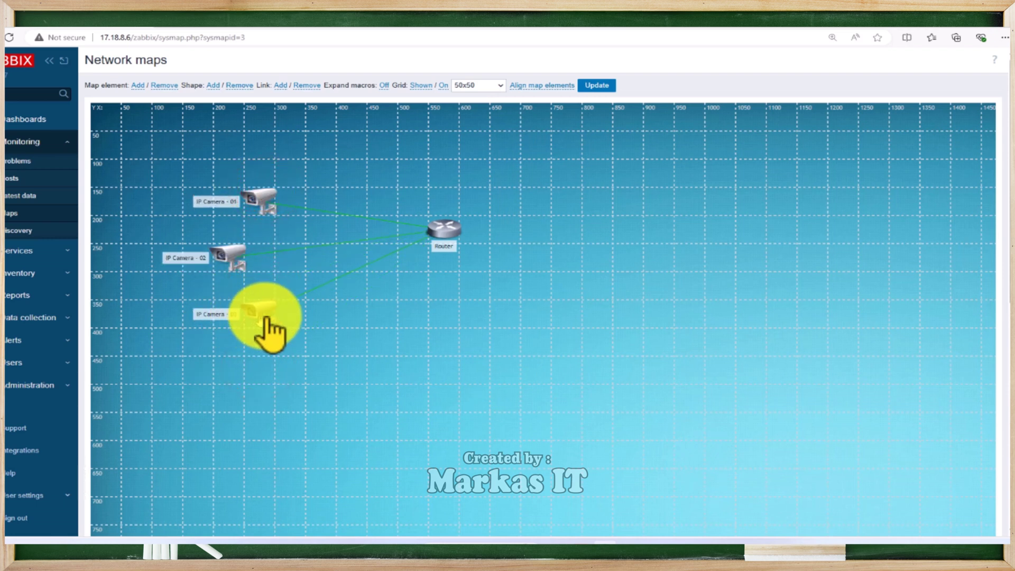
right_click(266, 317)
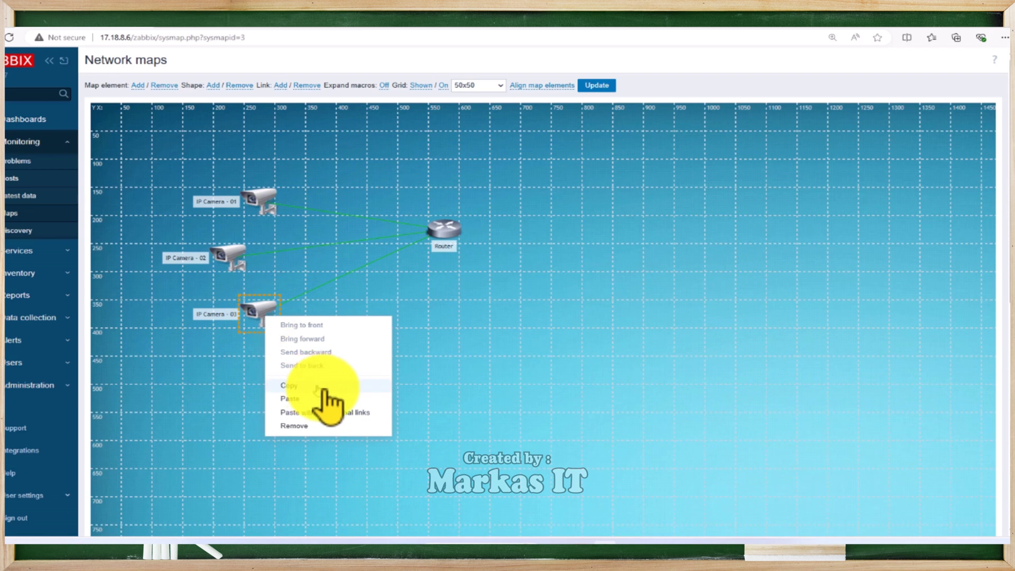
click(483, 423)
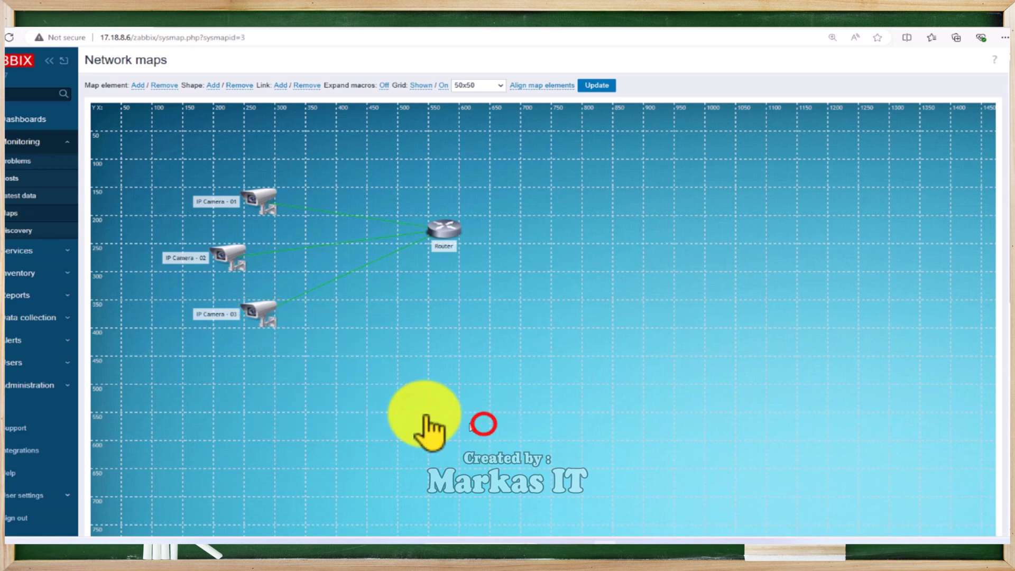
- Paste another copy of the linked camera and place it below IP Camera - 03 at X 293, Y 443
right_click(358, 403)
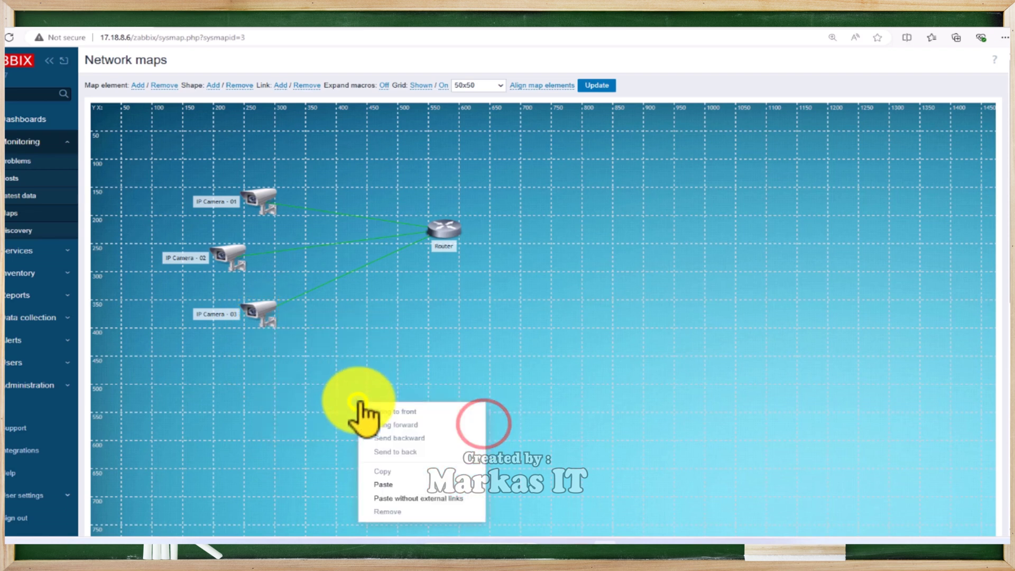
click(402, 483)
drag(391, 422, 285, 364)
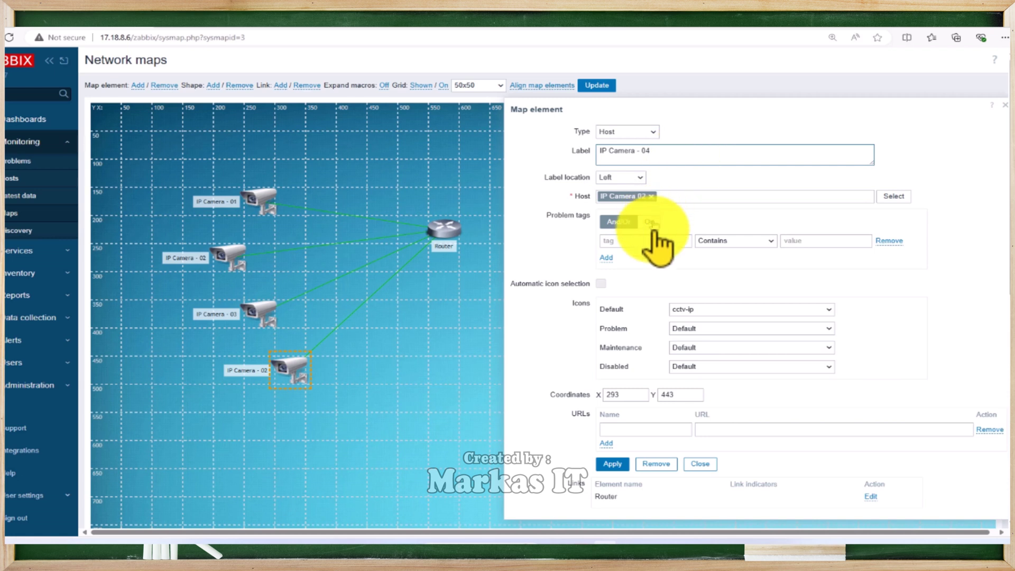
- Label the pasted camera element IP Camera - 04, assign it the host IP Camera 04, apply it and close the properties
click(654, 196)
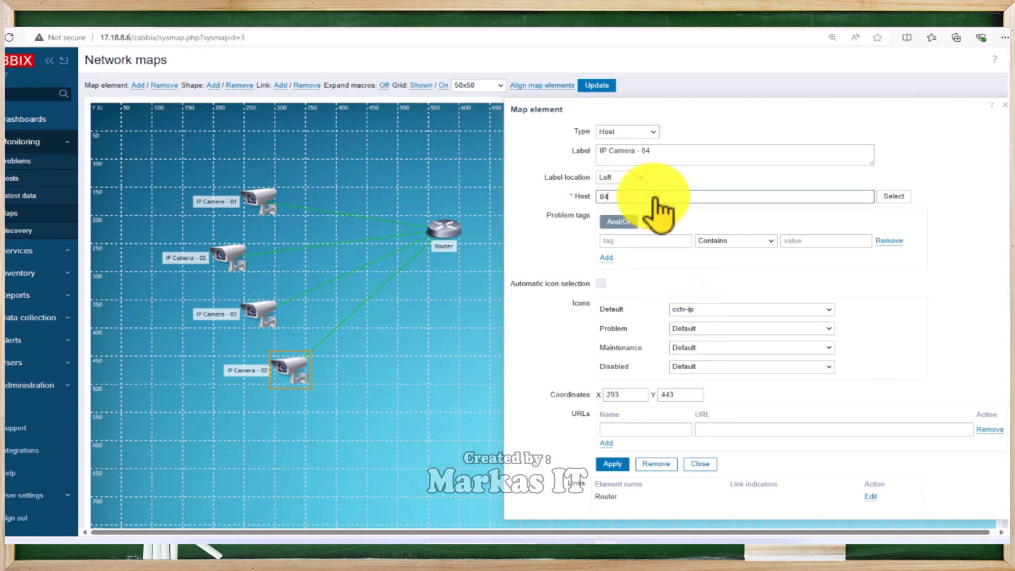
text(04)
click(661, 207)
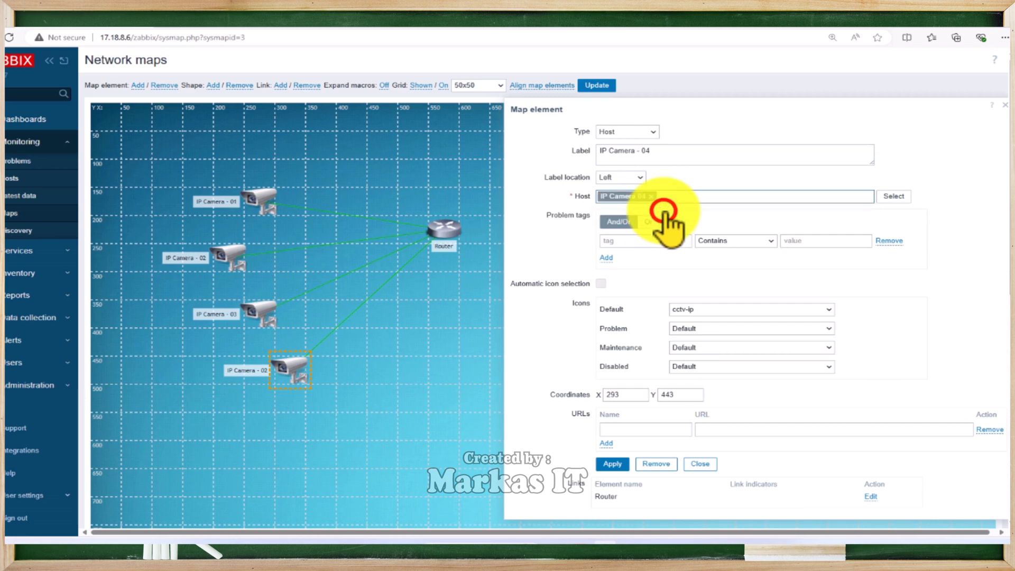
click(612, 464)
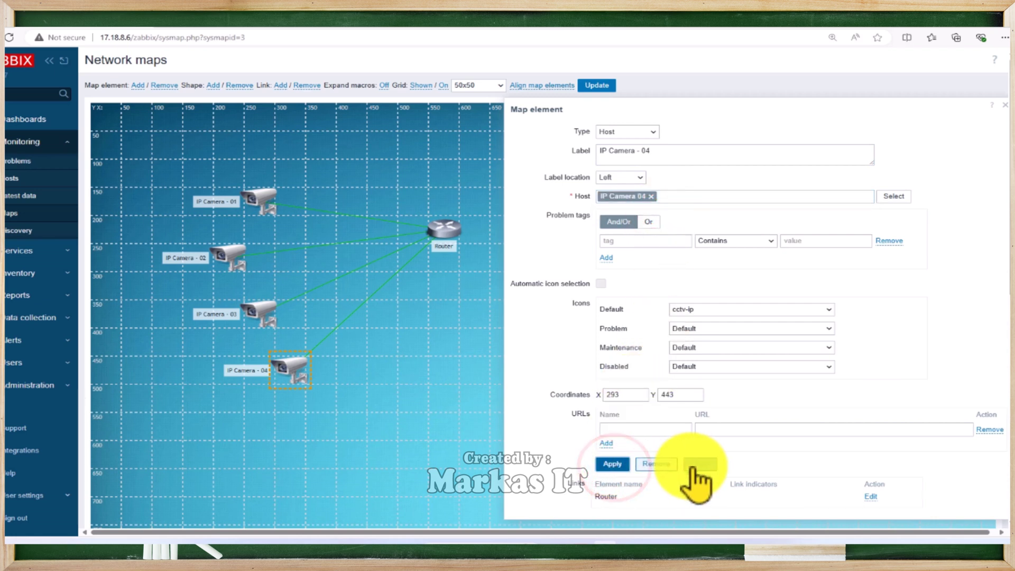
click(692, 464)
- Paste another linked camera at about X 493, Y 493 and apply the label IP Camera - 05 and host IP Camera 05
right_click(382, 373)
click(425, 458)
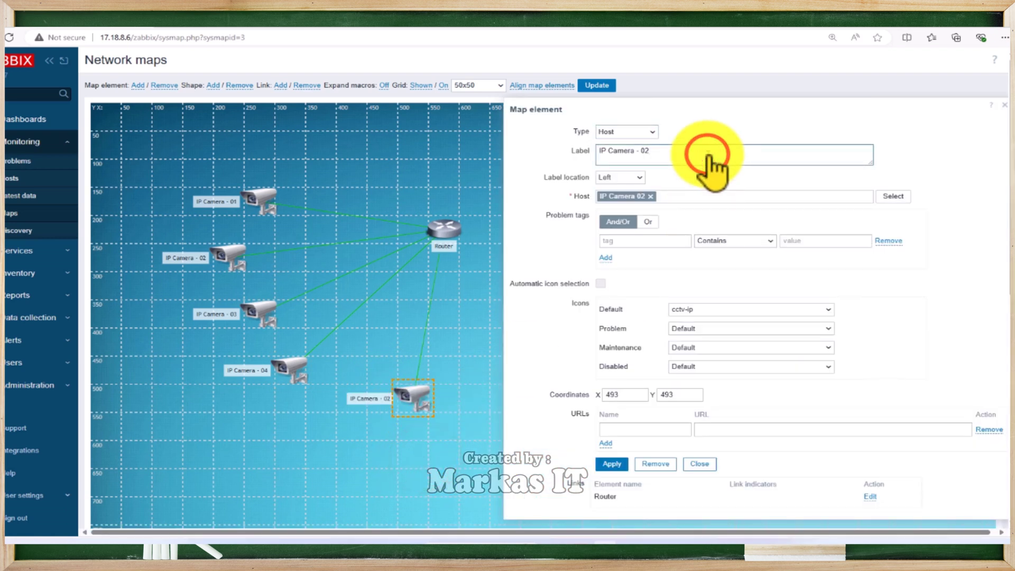
click(650, 196)
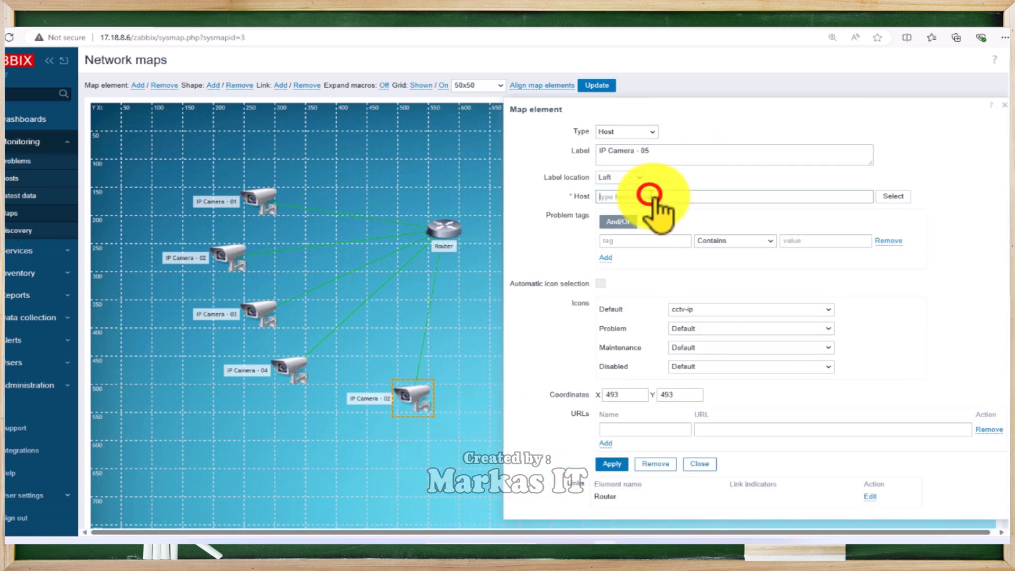
click(657, 205)
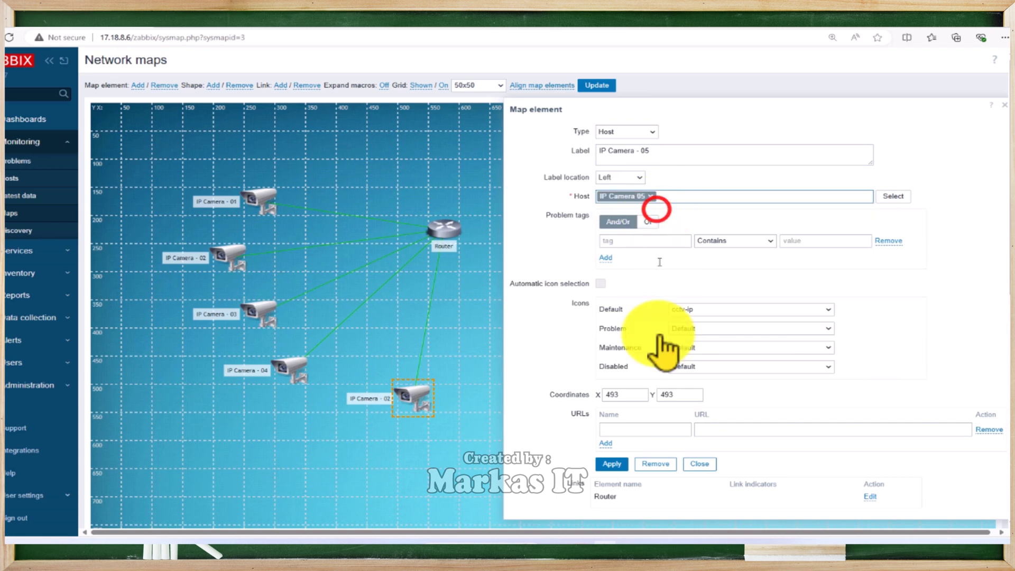
click(612, 464)
click(702, 463)
- Move the Router element down one grid row and IP Camera - 05 to about X 343, Y 543, below IP Camera - 04
drag(445, 228, 434, 264)
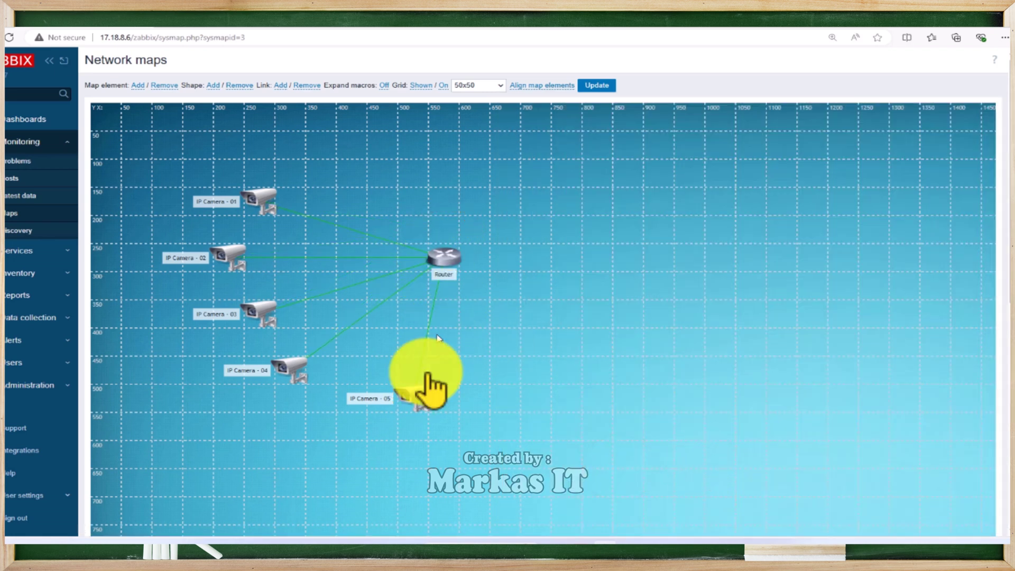
drag(415, 393, 328, 419)
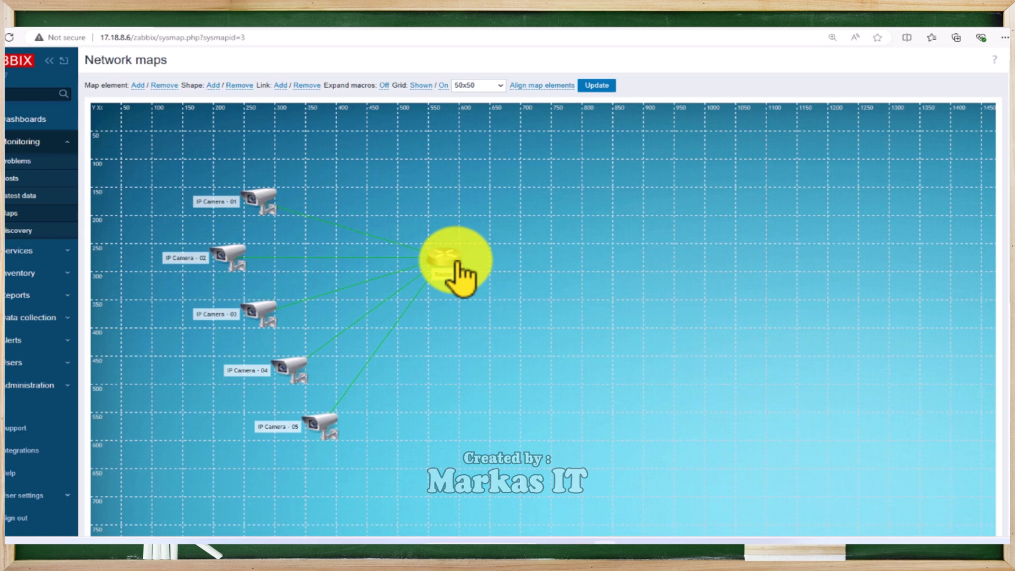
- Paste another linked camera at about X 693, Y 343 and apply the label IP Camera - 06 and host IP Camera 06
right_click(508, 307)
click(597, 390)
click(666, 157)
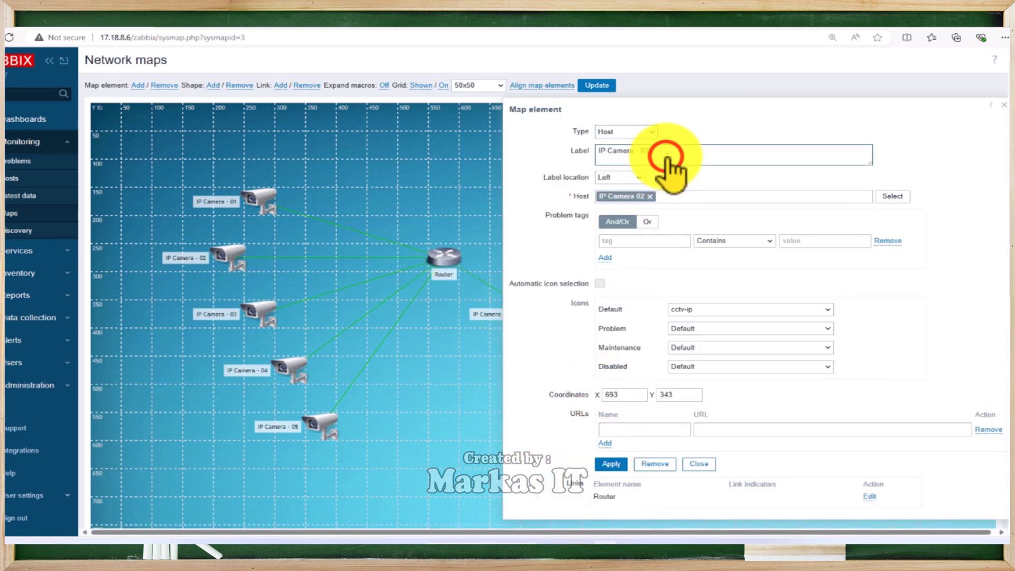
click(650, 197)
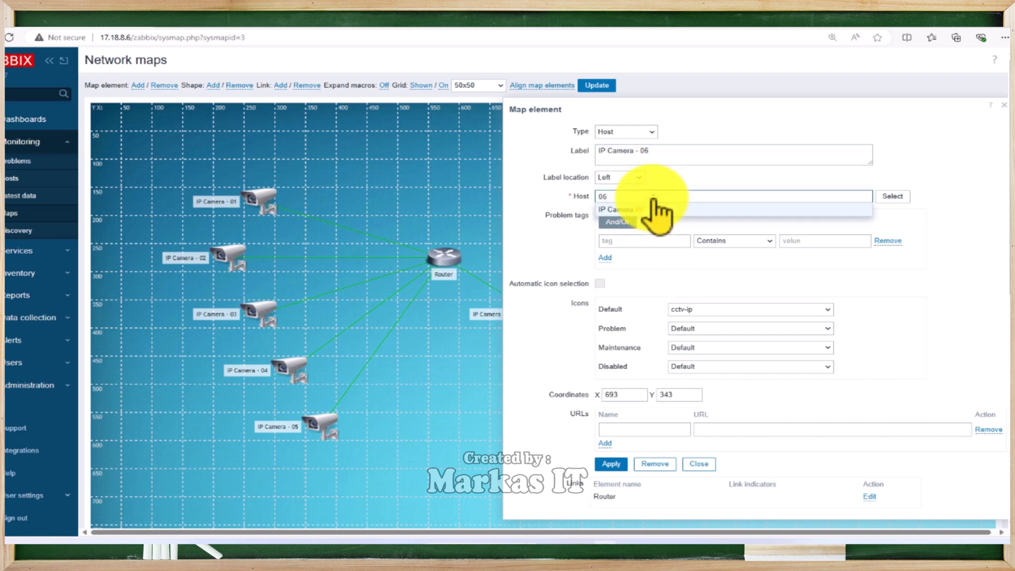
click(657, 207)
click(610, 463)
click(706, 465)
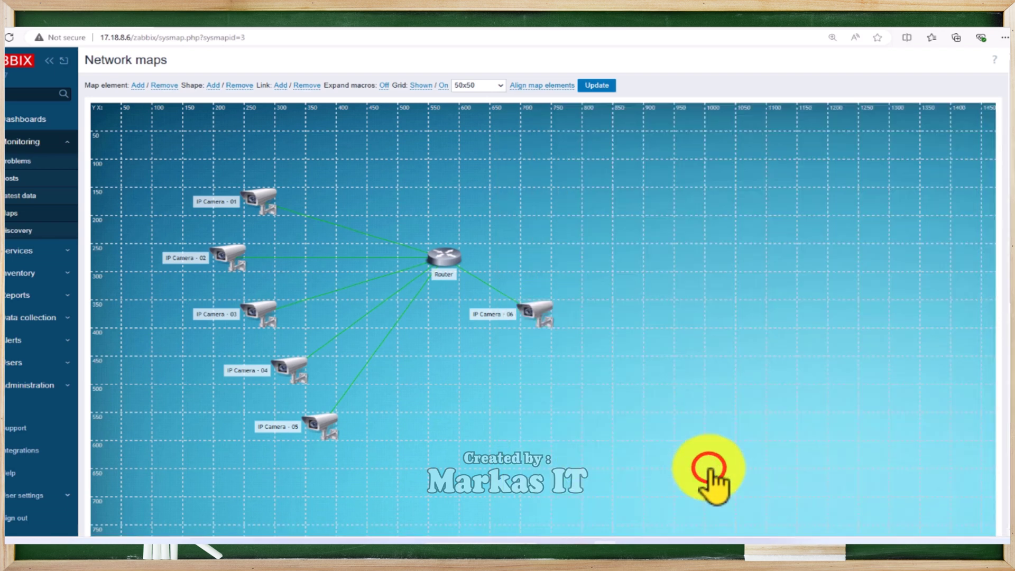
- Move IP Camera - 06 to X 643, Y 143, set its label location to Right, apply it and close the properties
drag(532, 312, 504, 197)
click(638, 178)
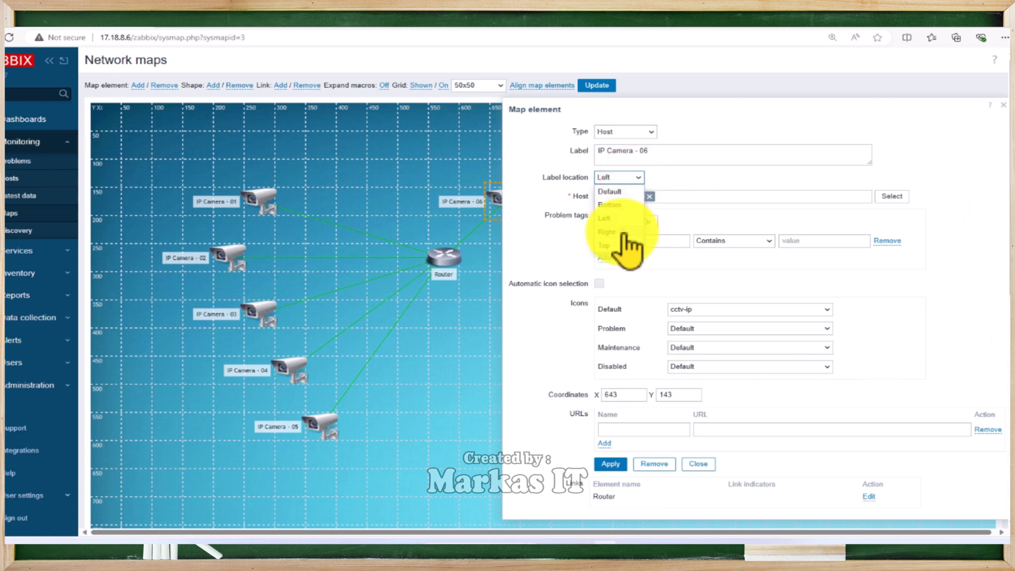
click(618, 231)
click(611, 464)
click(692, 463)
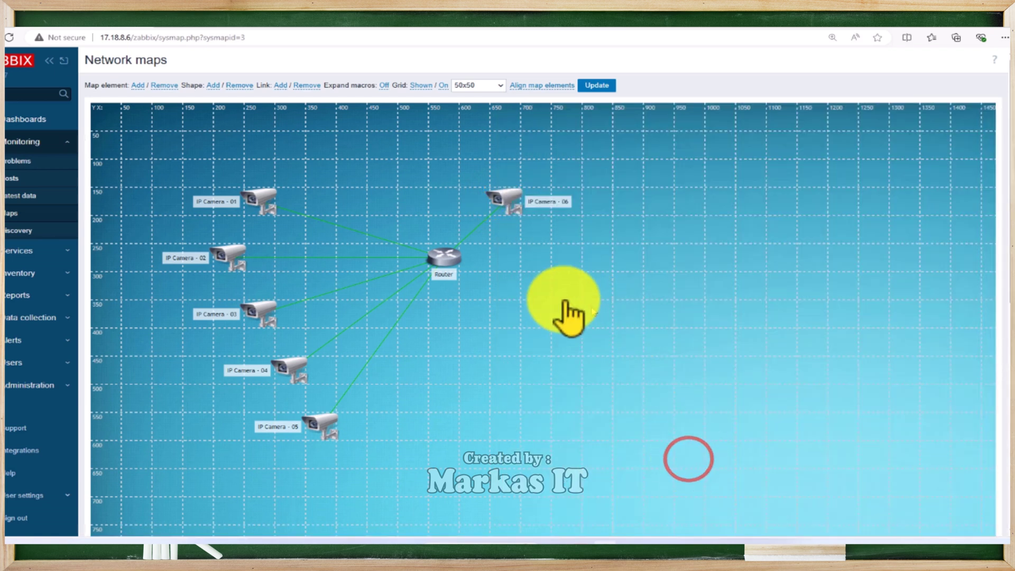